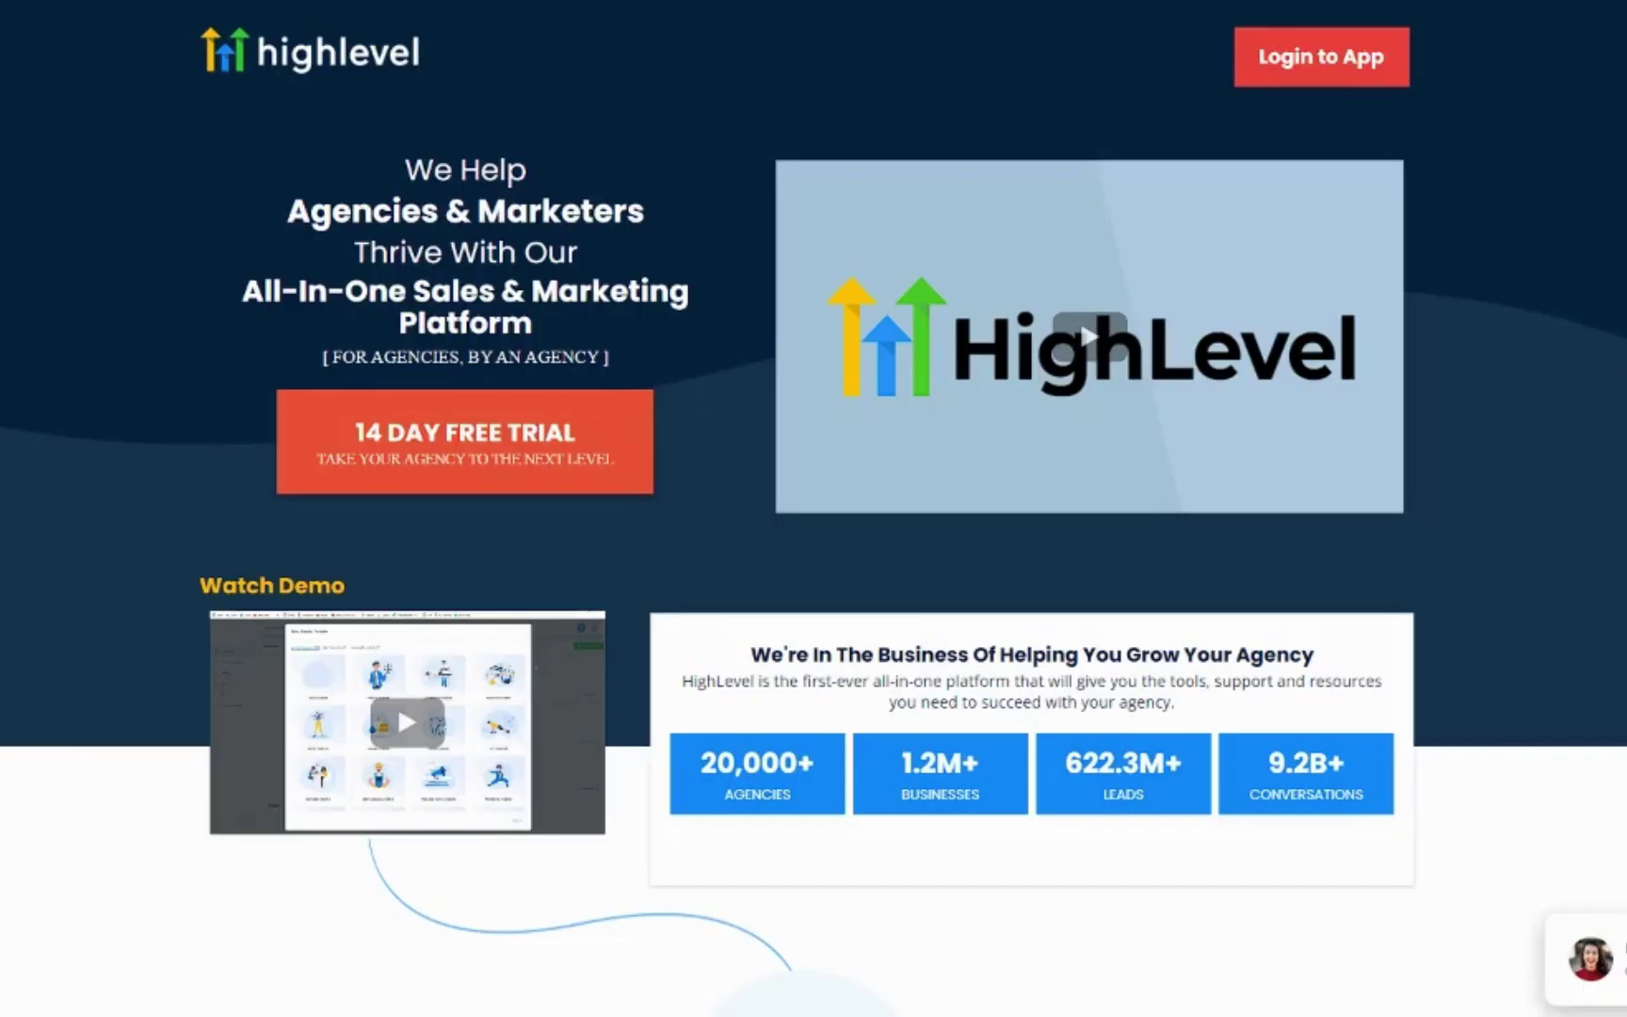
# Step: Scroll the HighLevel landing page down to its feature comparison table
pyautogui.scroll(-6, 814, 508)
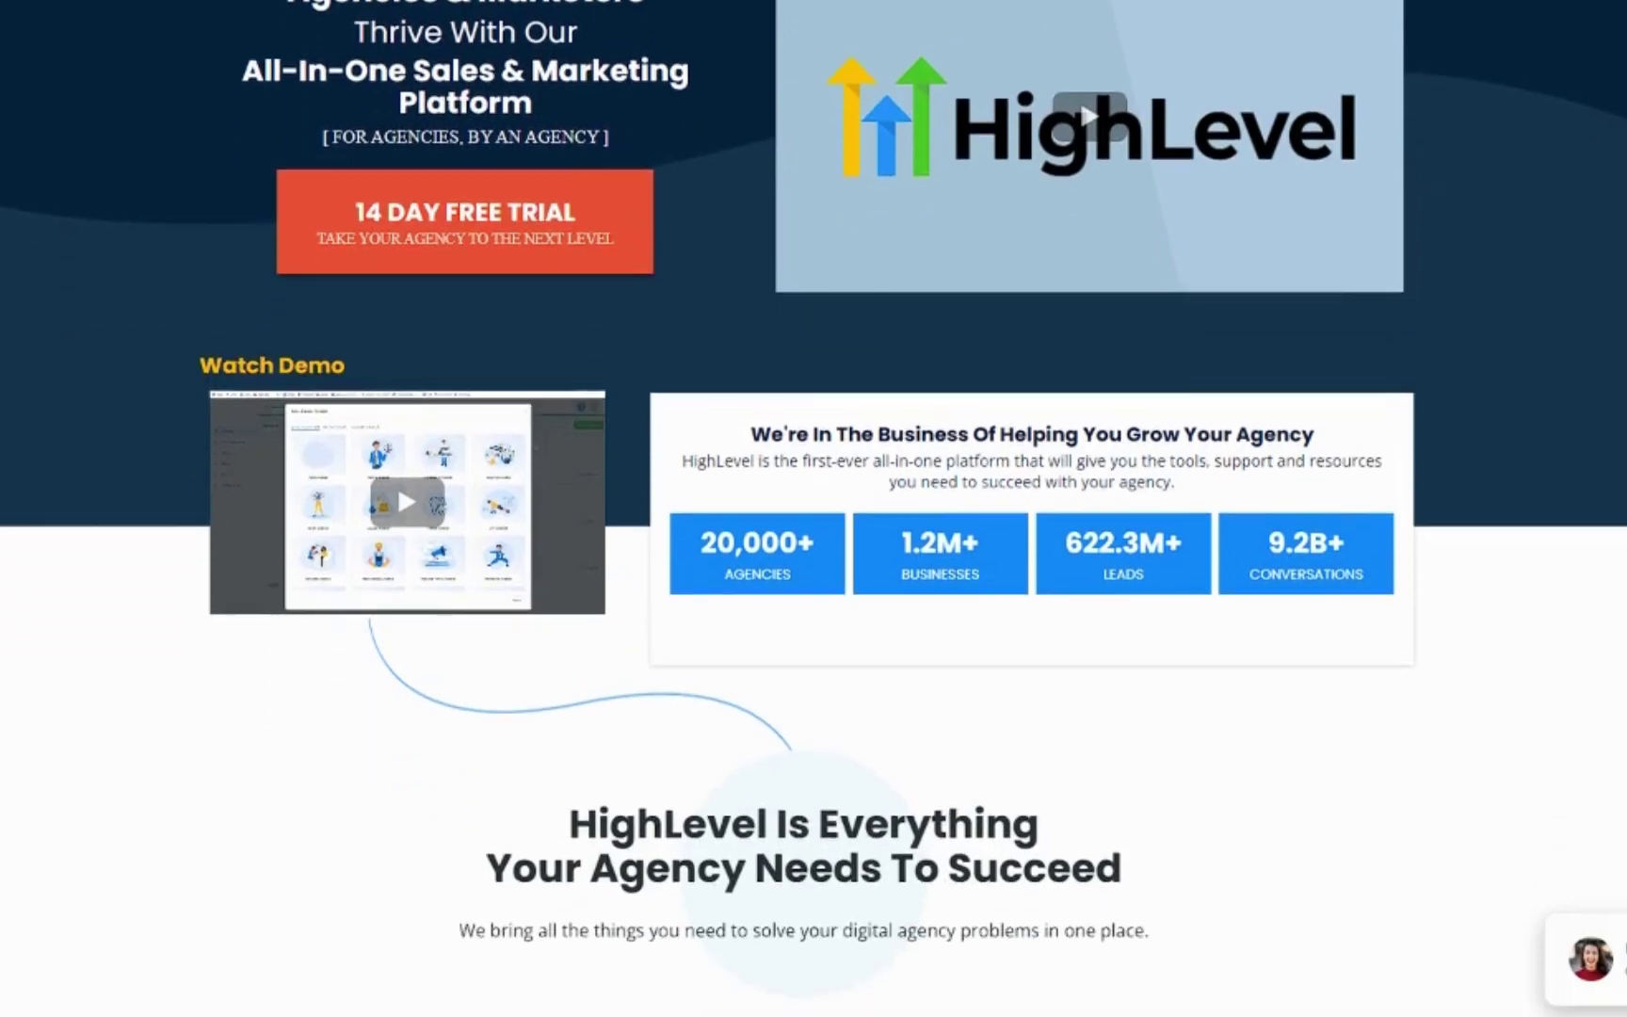
pyautogui.scroll(-10, 814, 508)
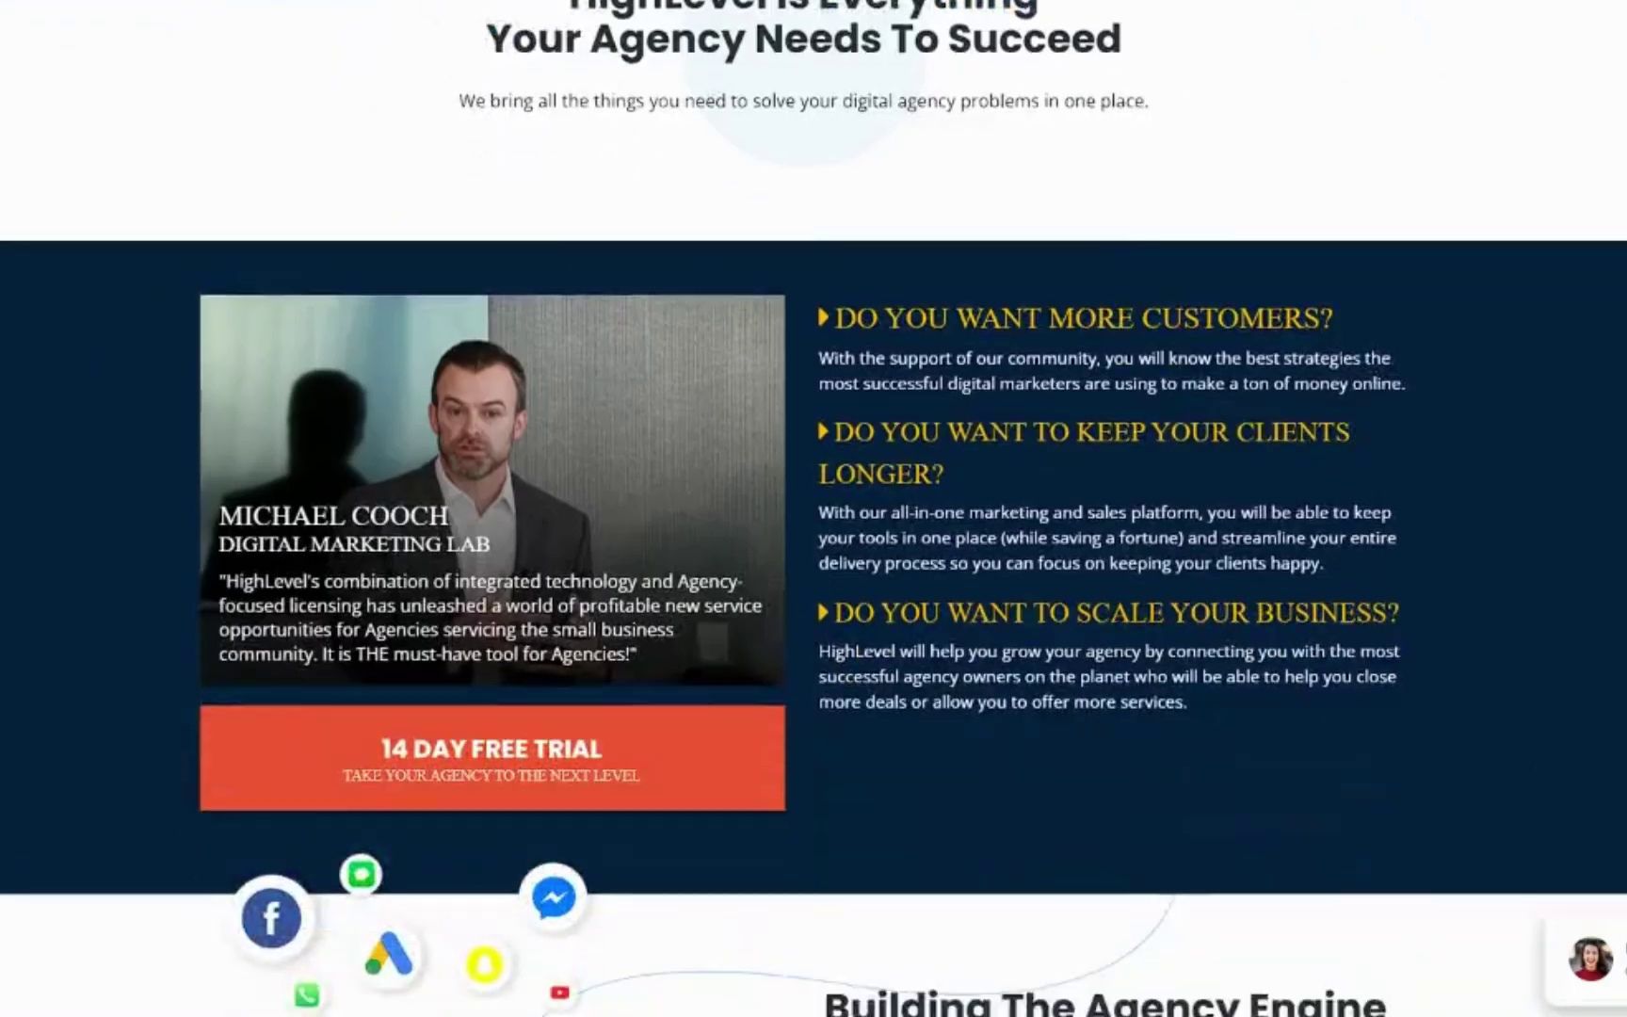
pyautogui.scroll(-20, 814, 508)
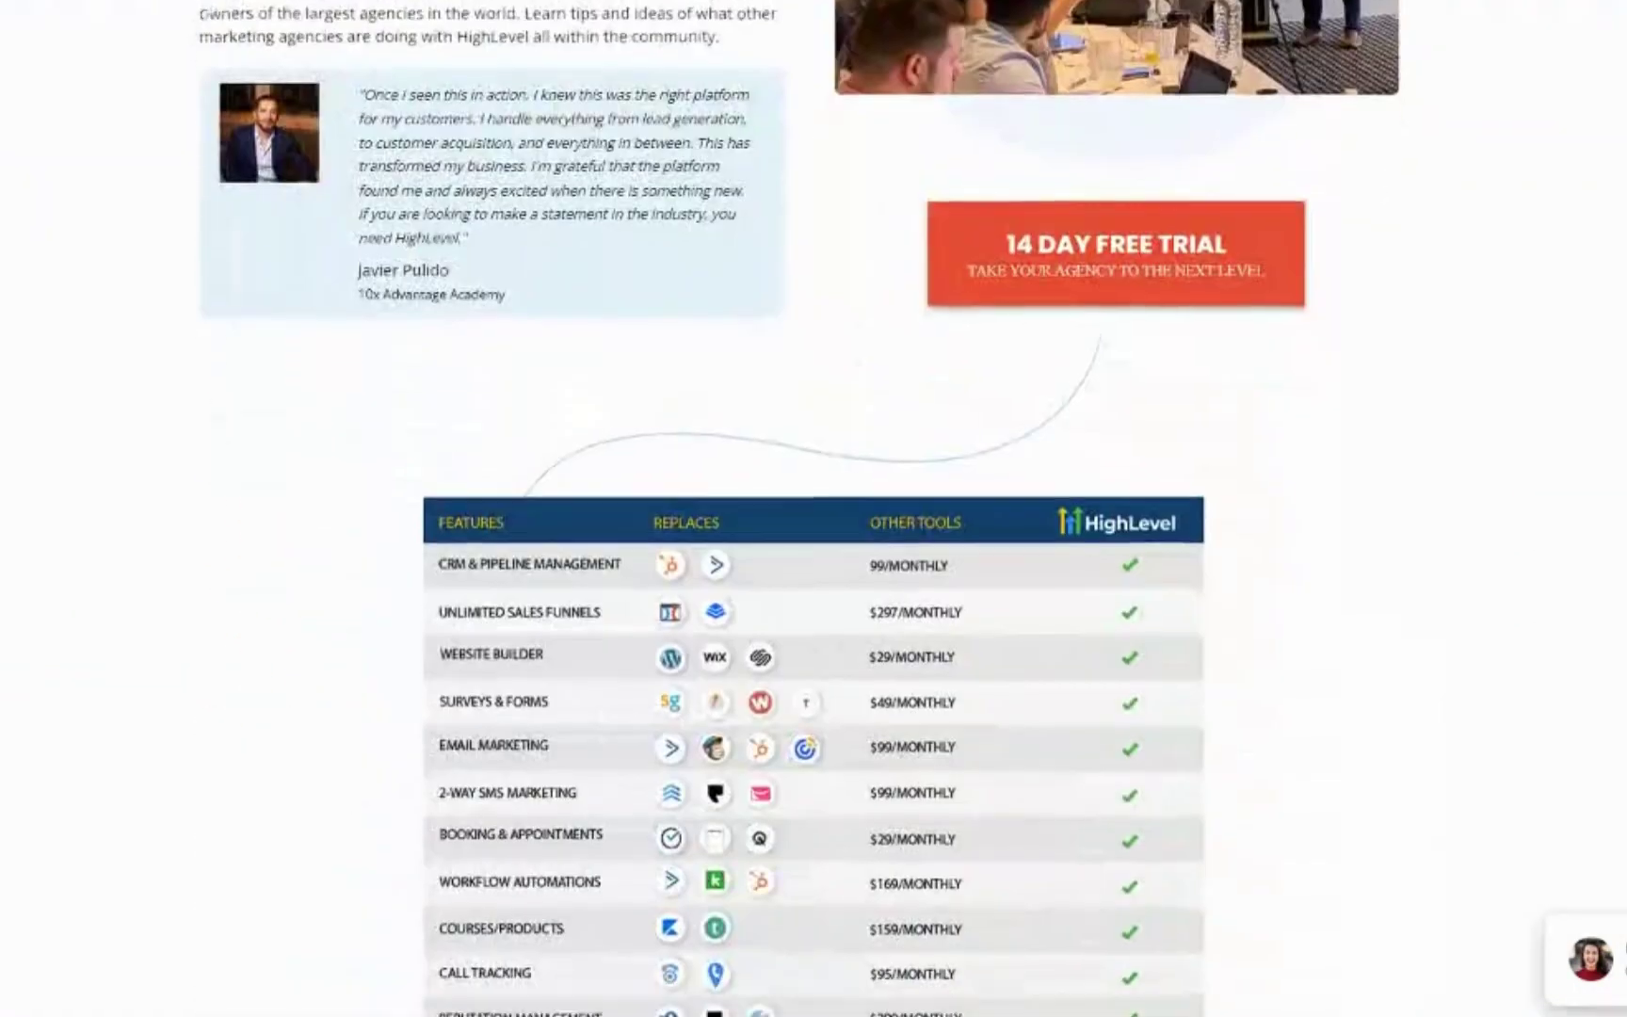
pyautogui.scroll(-2, 813, 509)
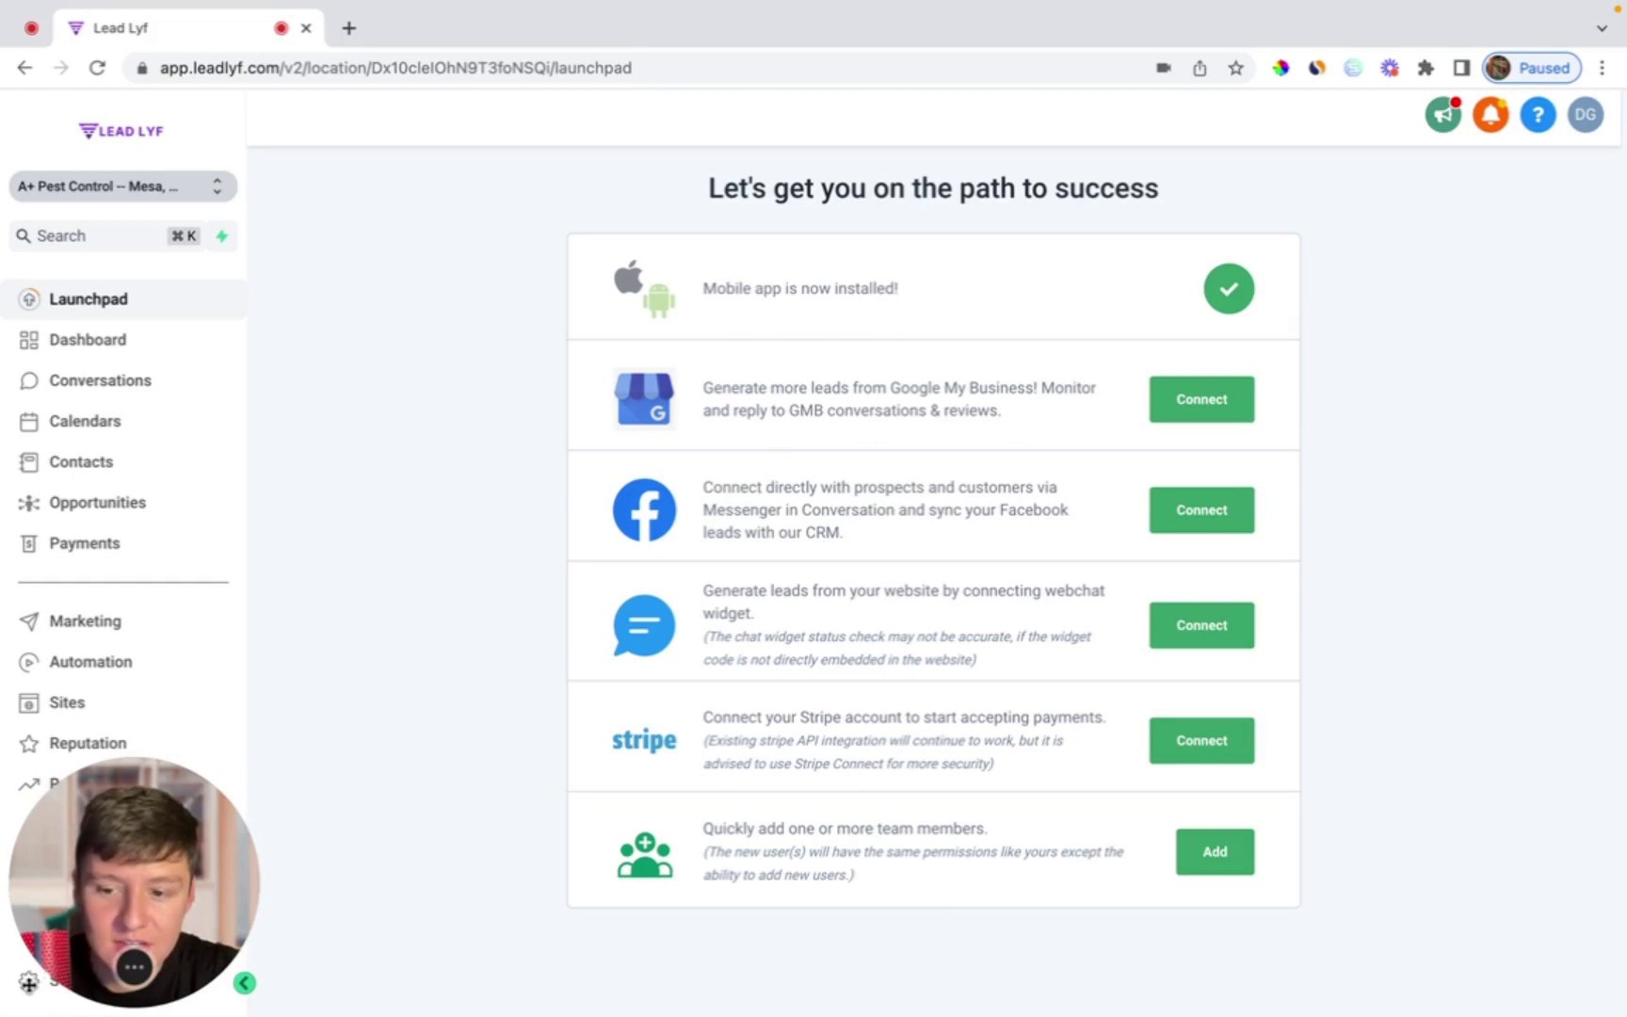
# Step: Check the sub-account's integrations, try Sign in with Google, then open Reputation Management settings
pyautogui.click(28, 980)
pyautogui.scroll(-4, 214, 676)
pyautogui.scroll(-1, 212, 676)
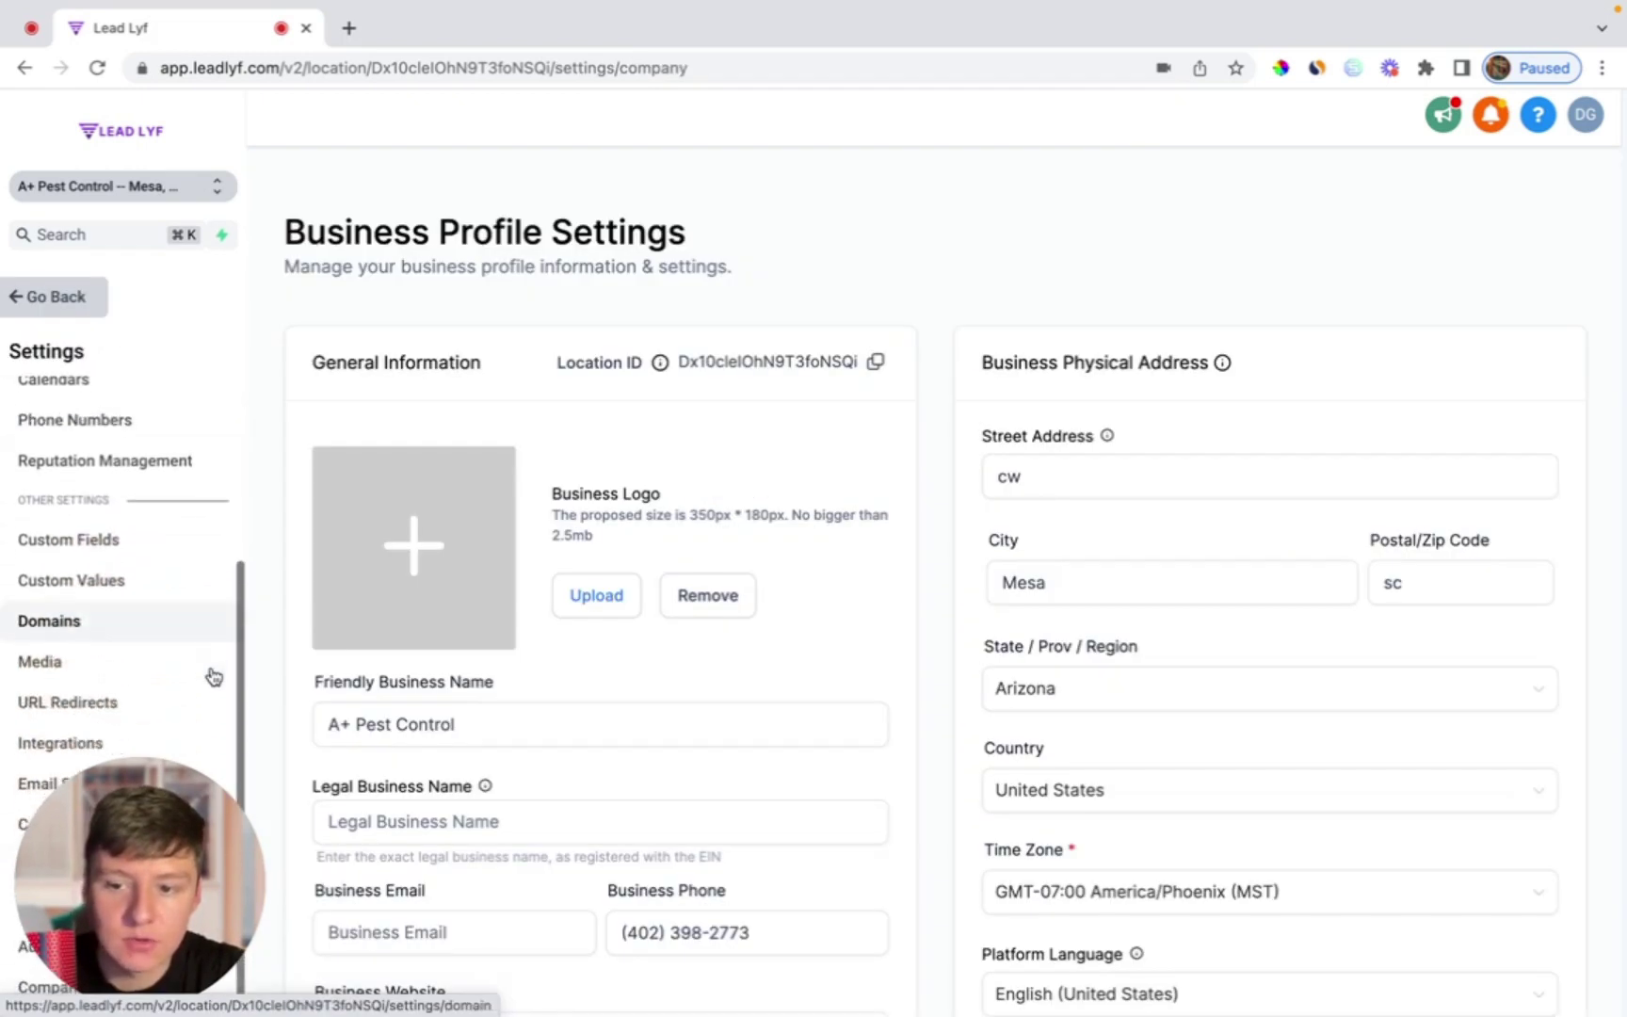
pyautogui.click(80, 742)
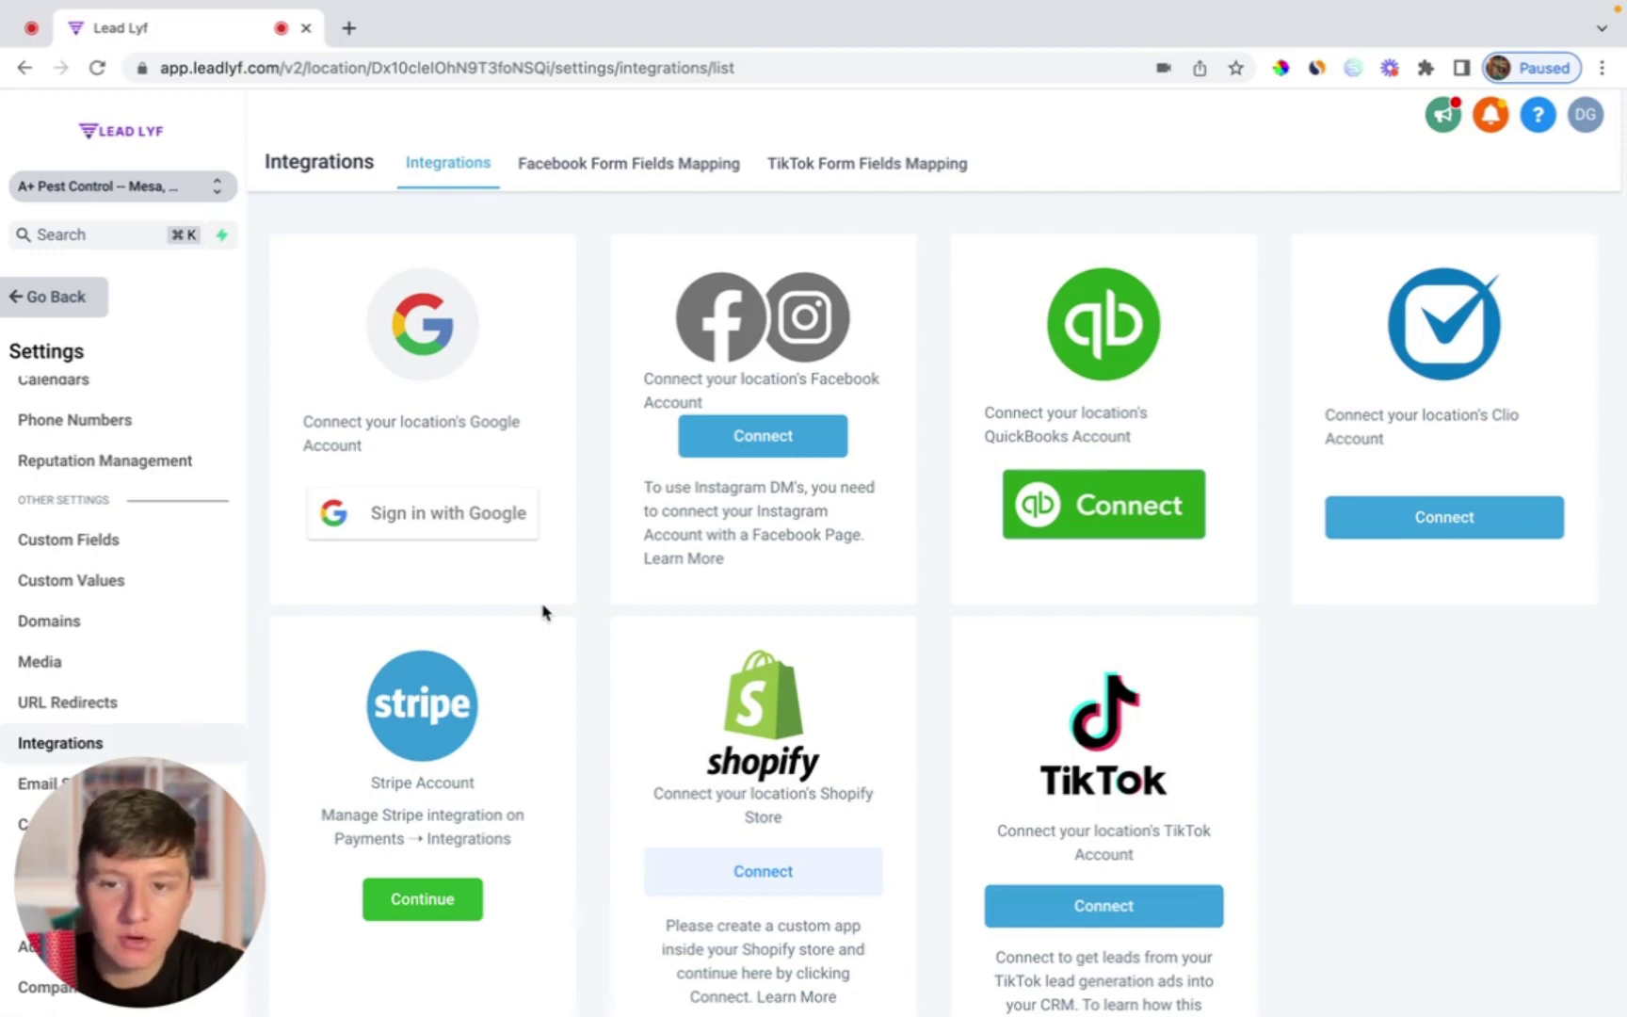
pyautogui.click(423, 513)
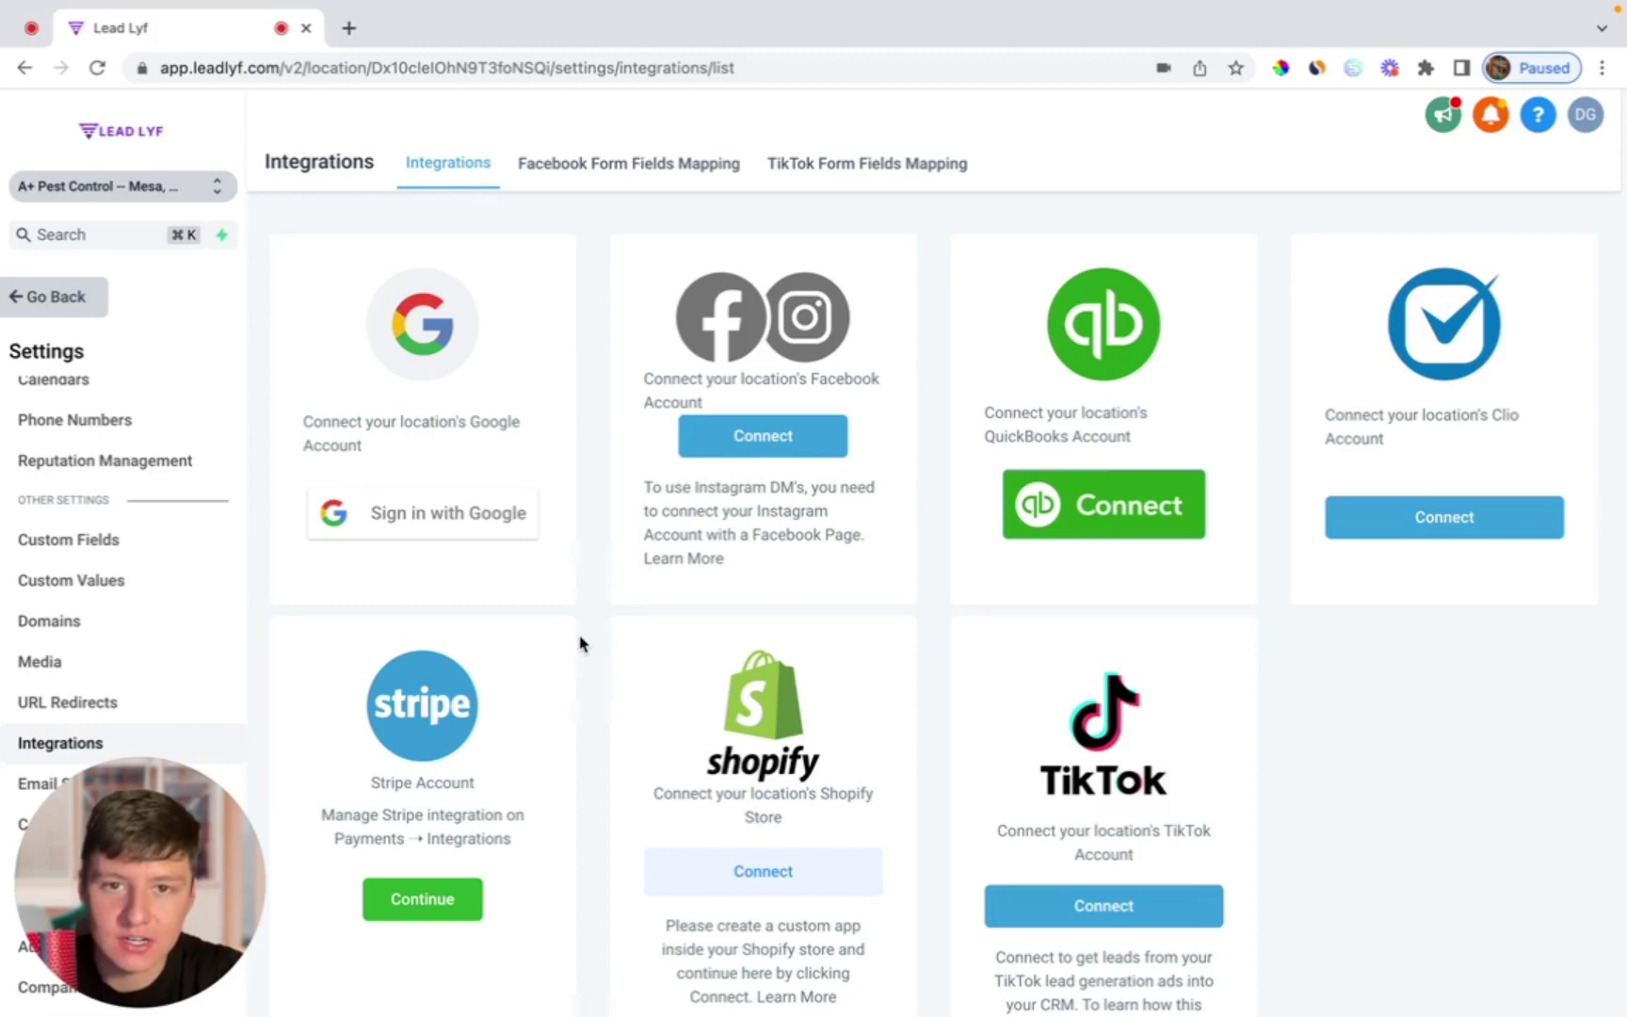
pyautogui.click(184, 476)
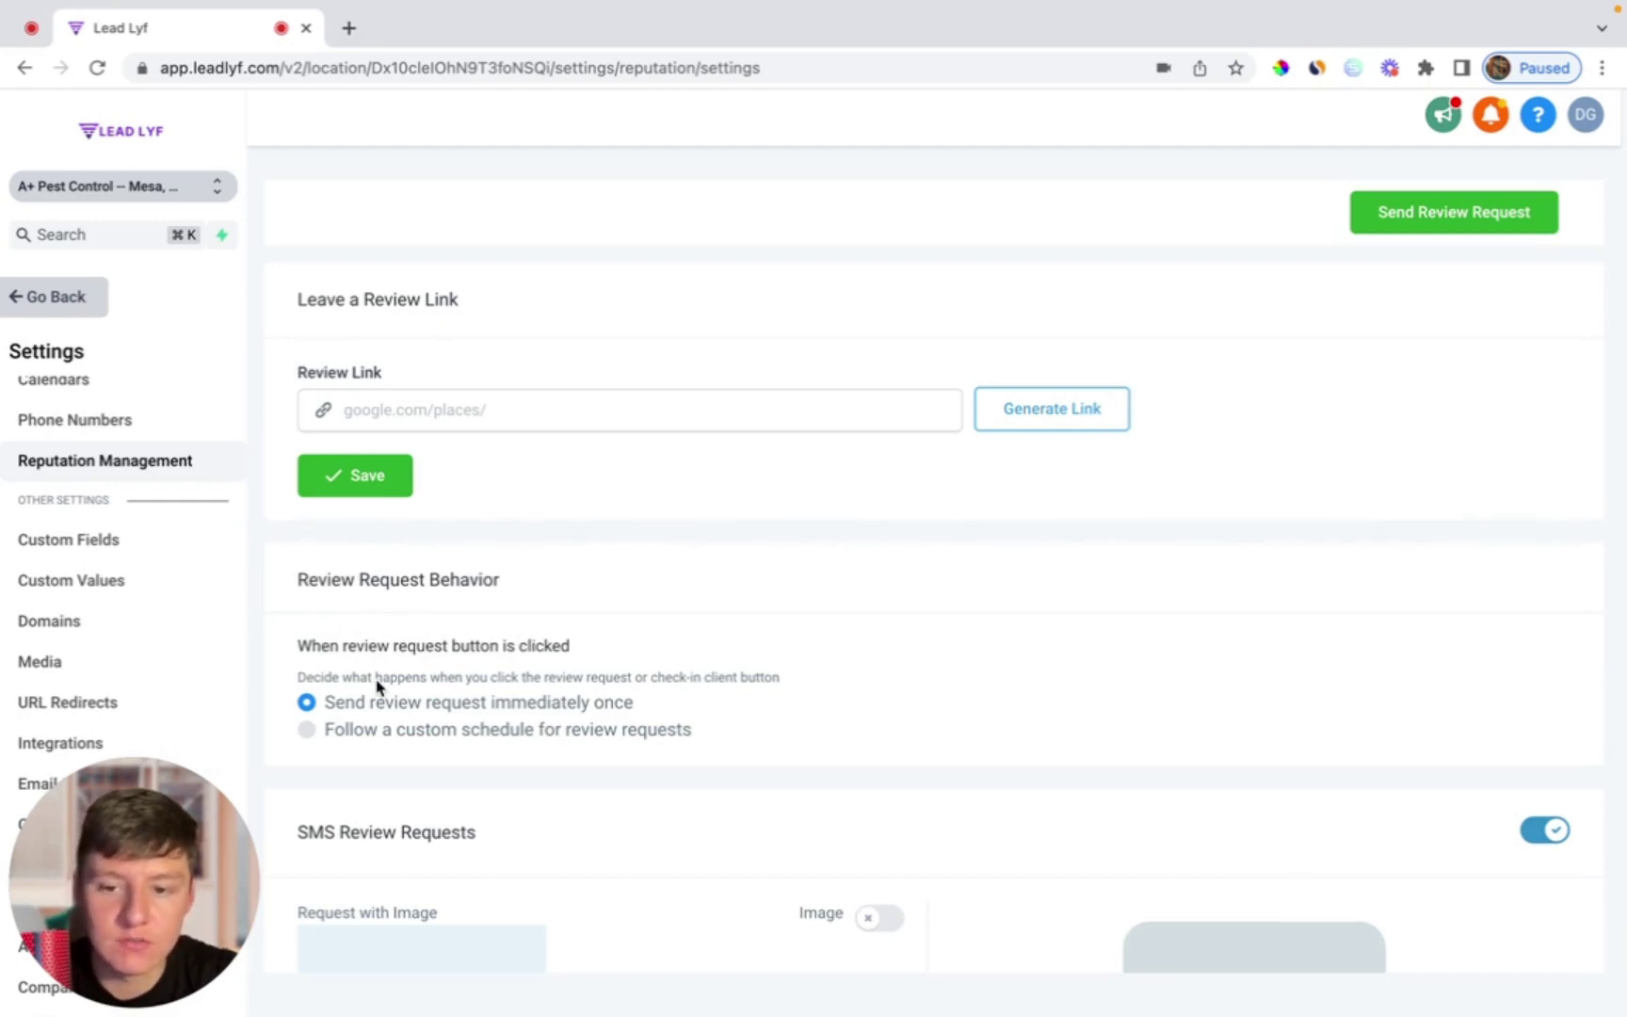
pyautogui.click(307, 730)
pyautogui.click(307, 703)
pyautogui.scroll(-5, 371, 744)
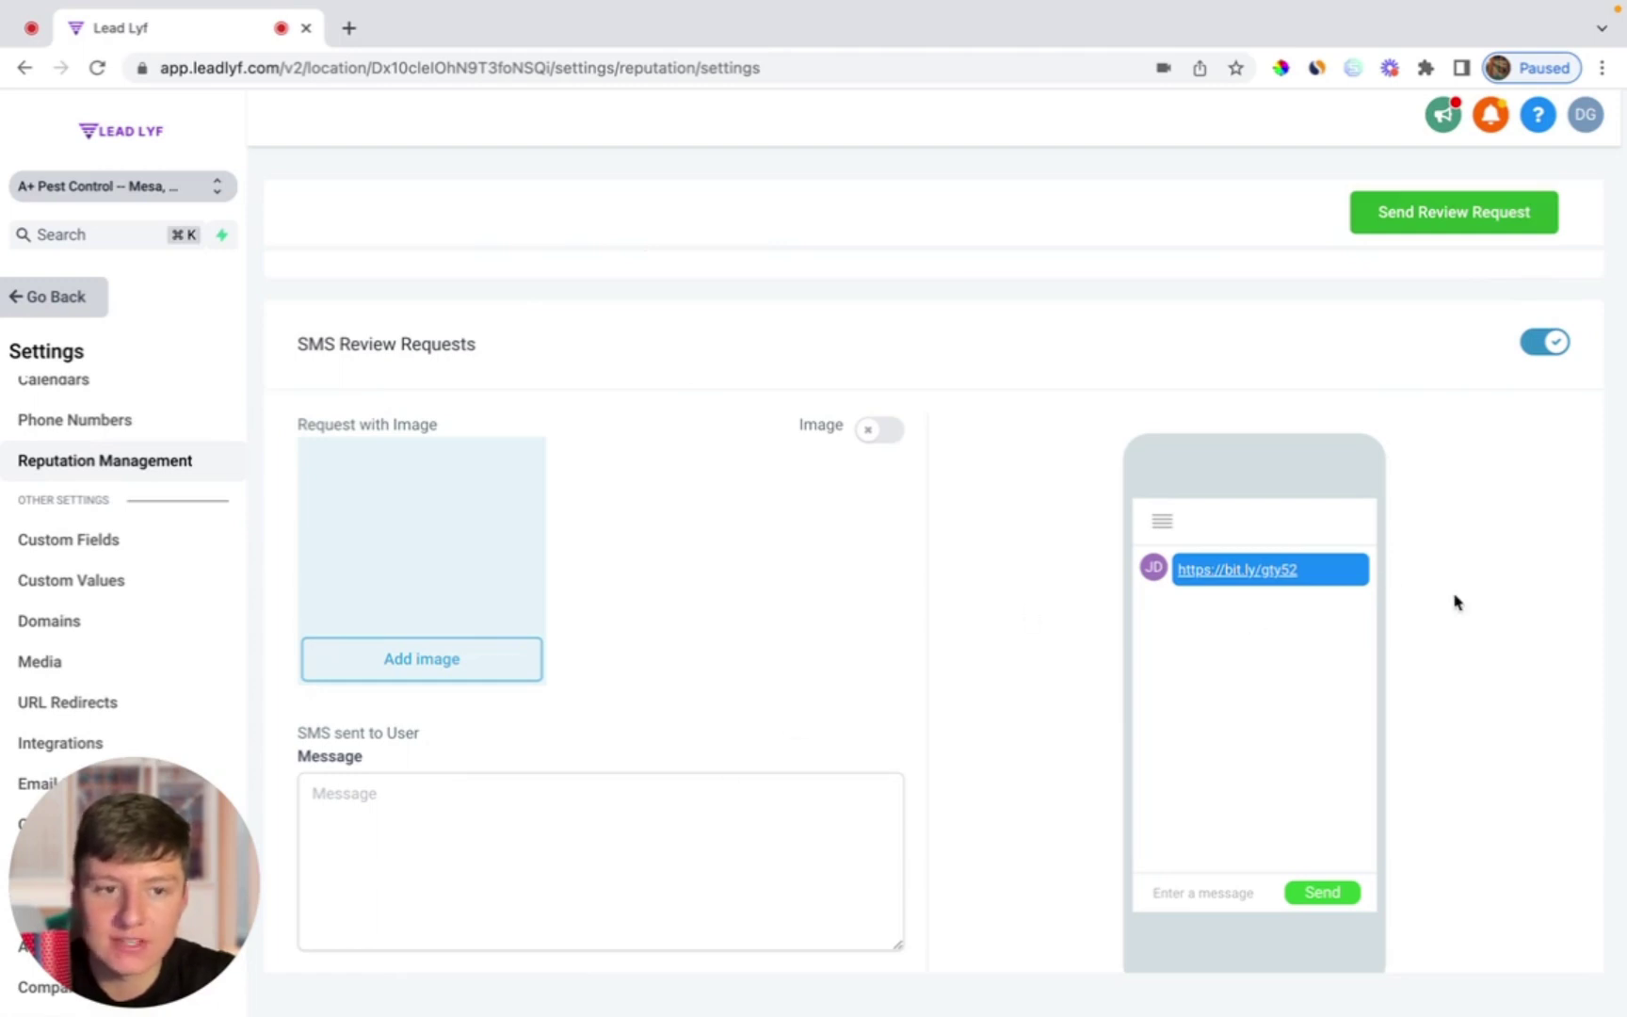
pyautogui.click(1553, 345)
pyautogui.scroll(-4, 1311, 657)
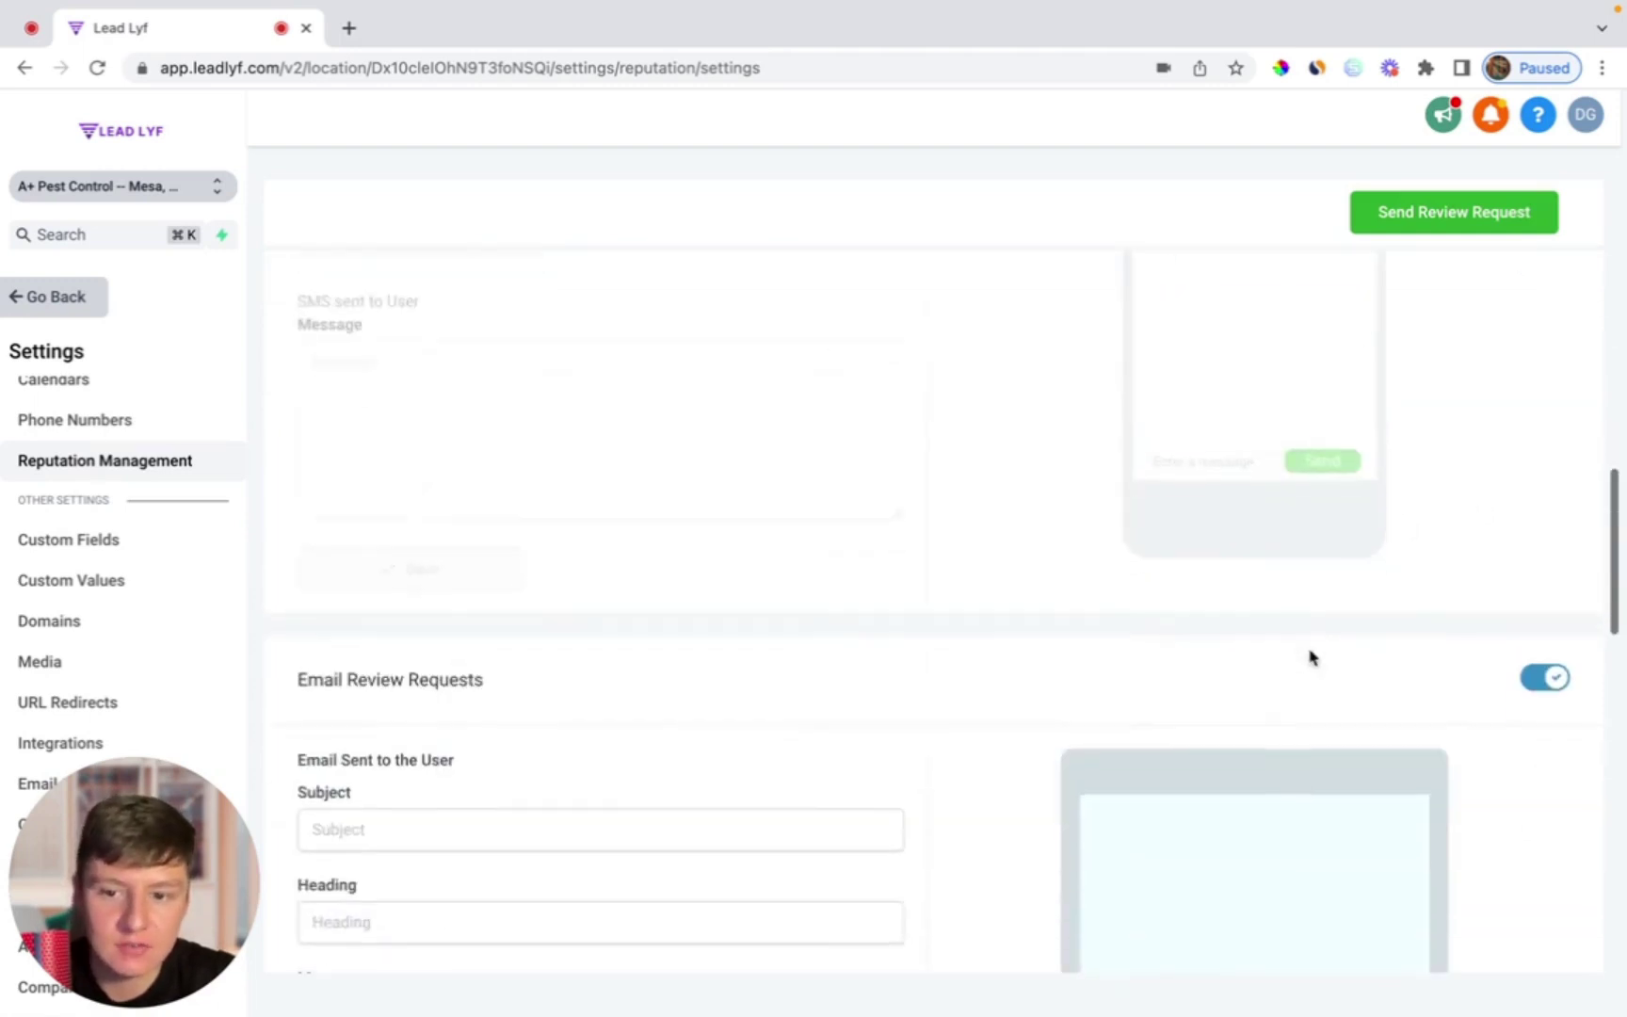
pyautogui.scroll(-3, 1311, 657)
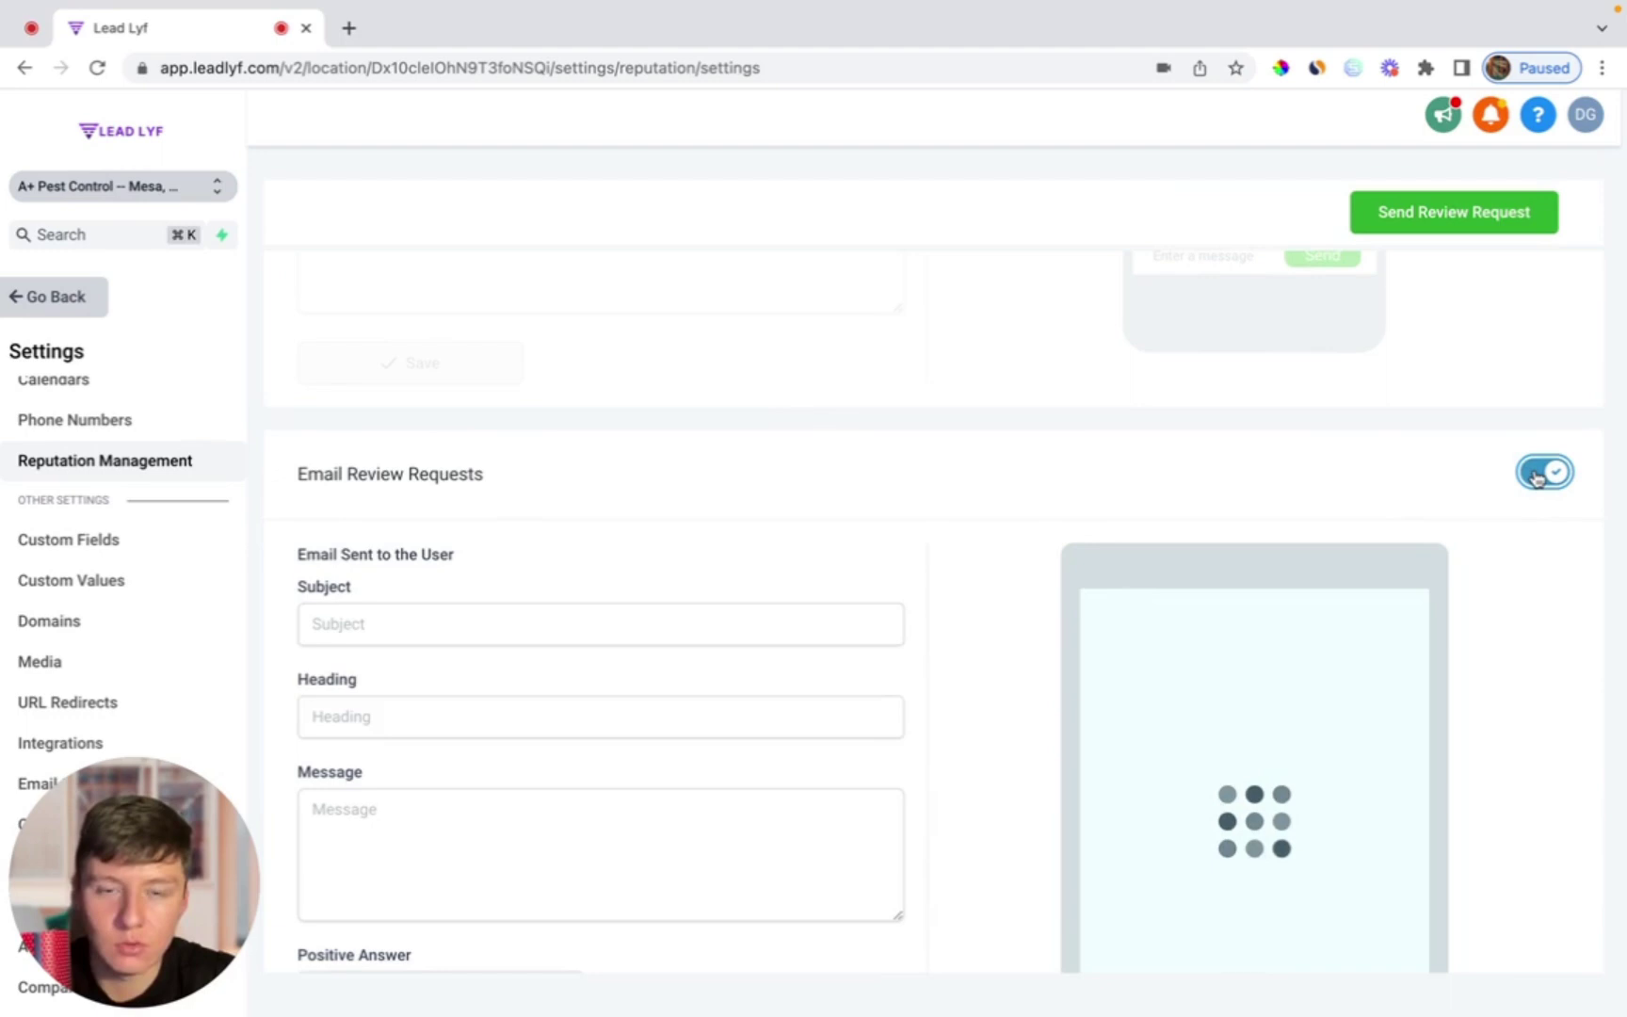
pyautogui.click(1537, 476)
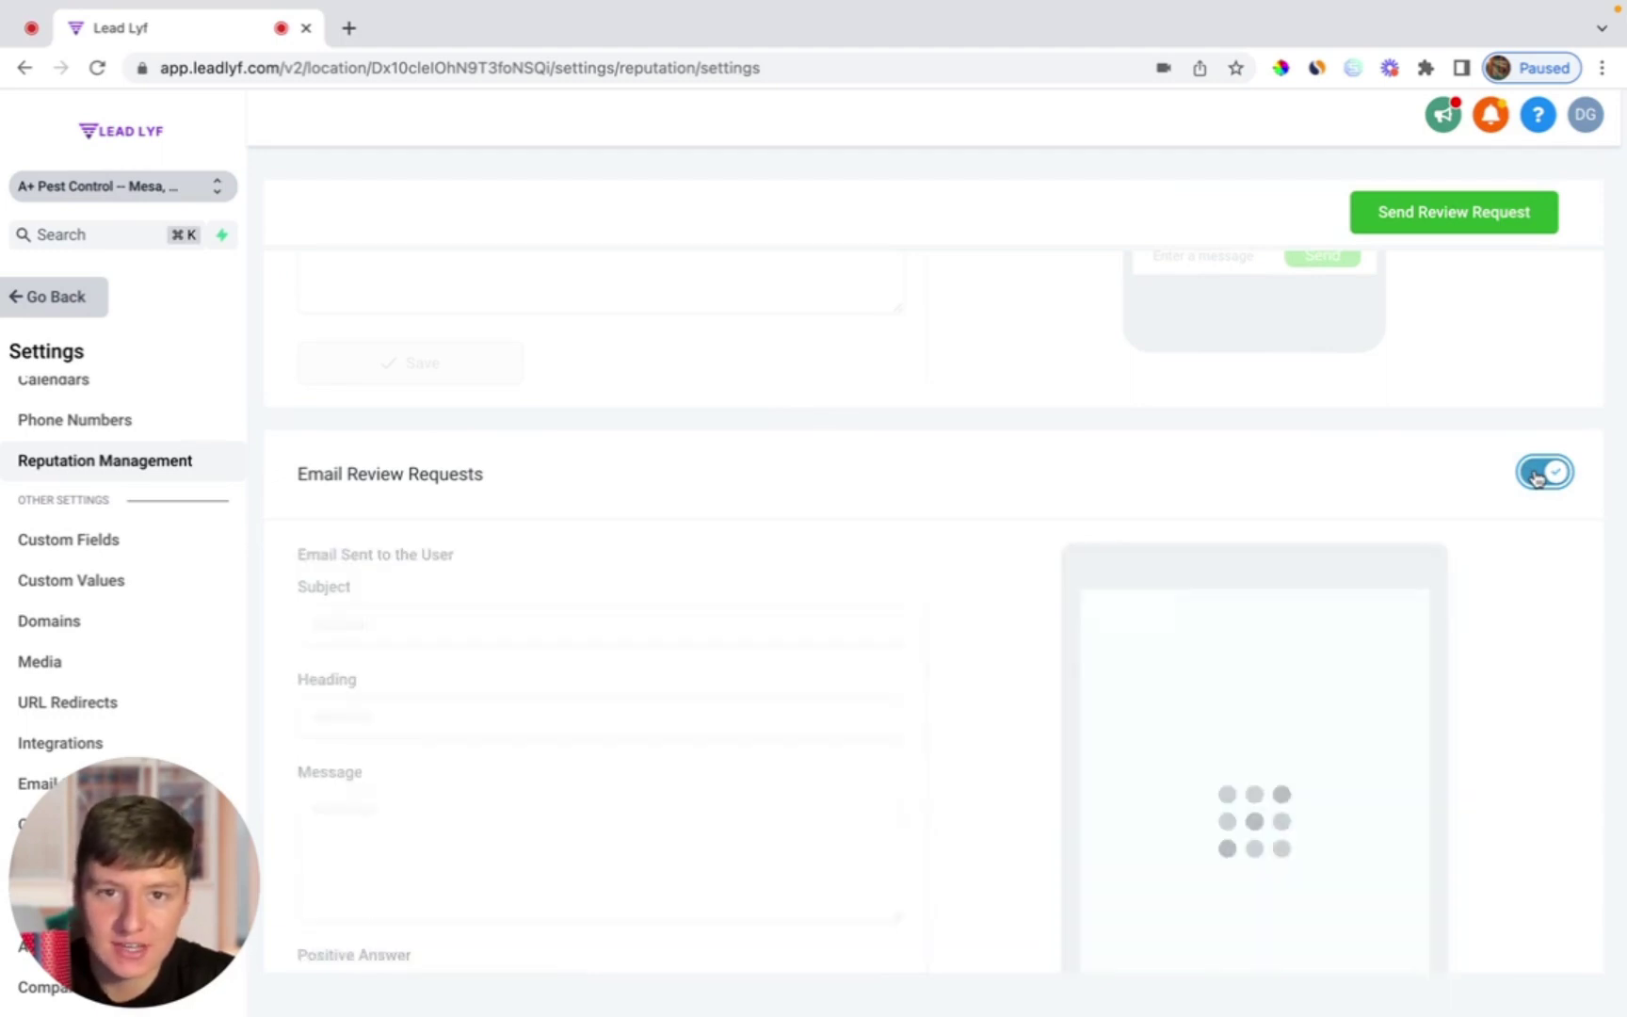
pyautogui.scroll(10, 1537, 476)
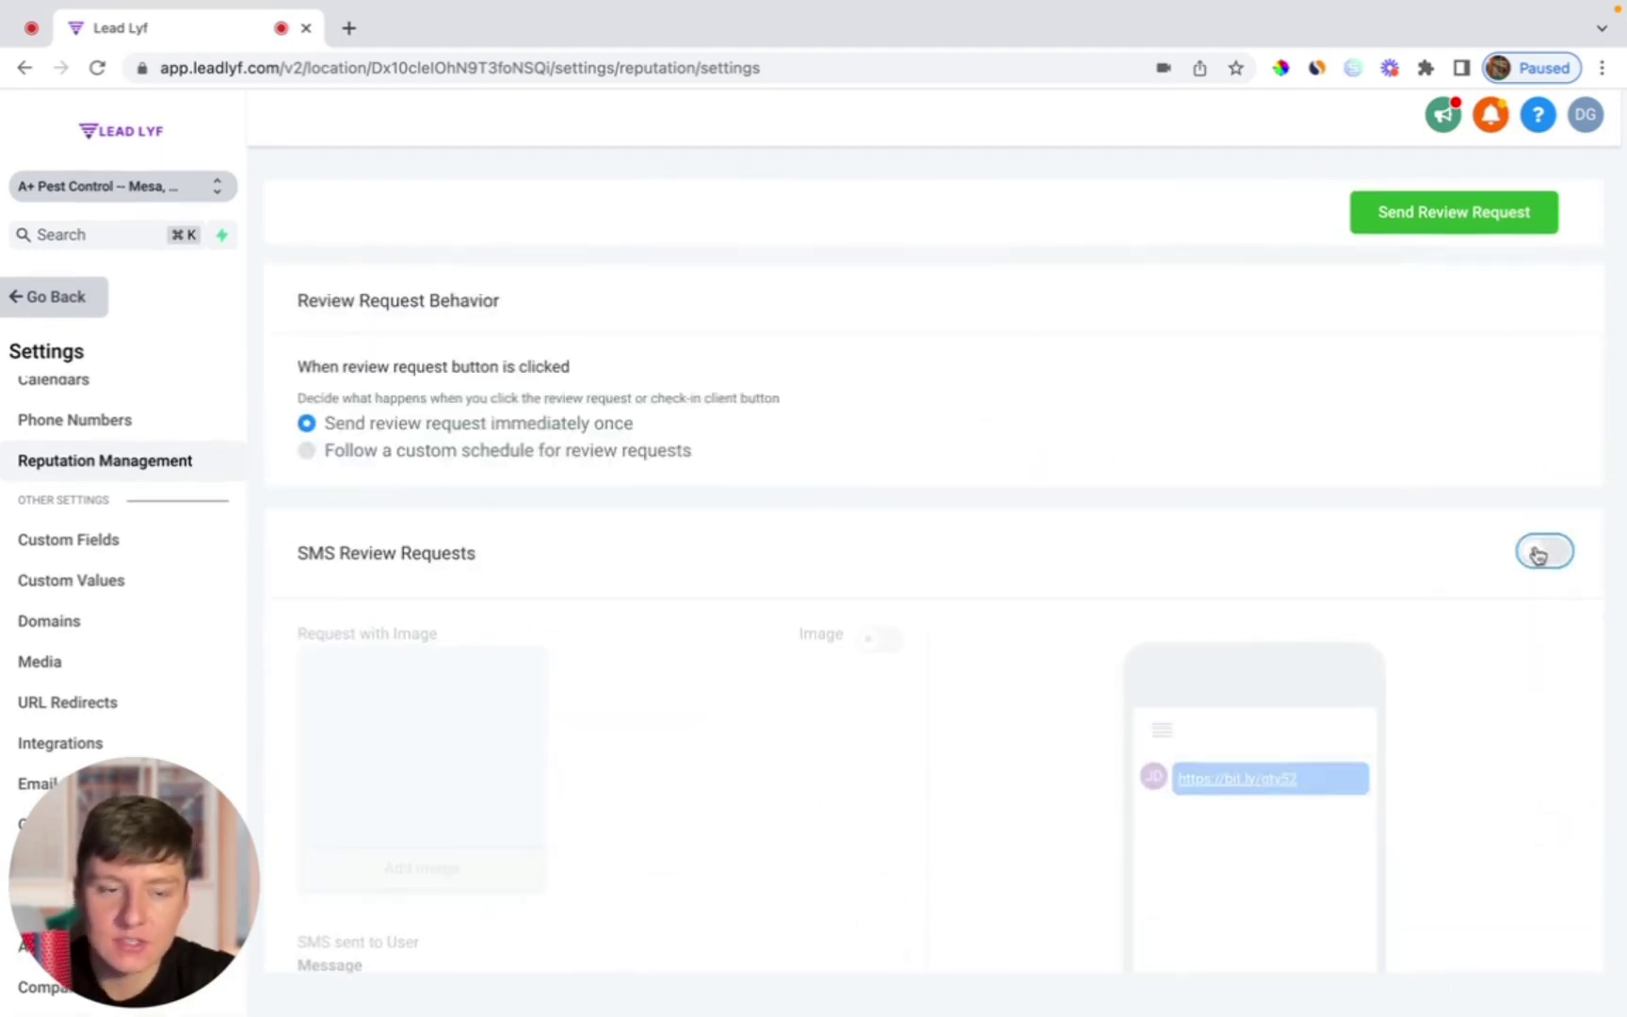
pyautogui.click(1538, 554)
pyautogui.scroll(-10, 1538, 556)
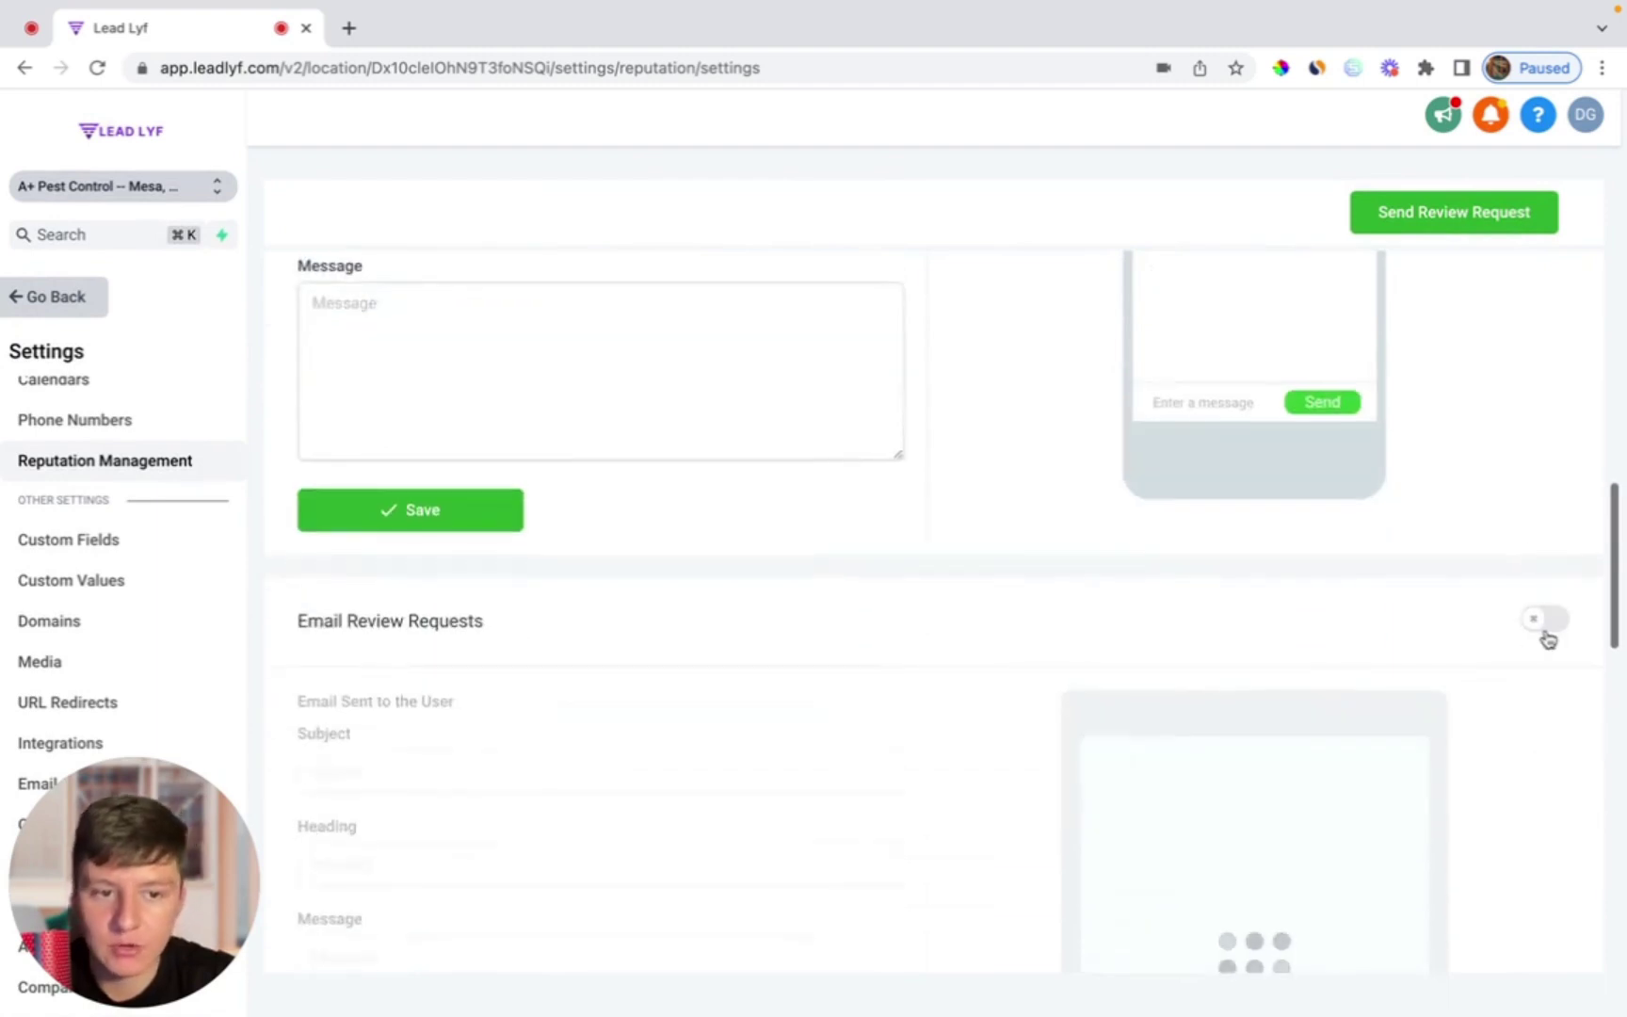
pyautogui.click(1547, 626)
pyautogui.scroll(5, 1507, 650)
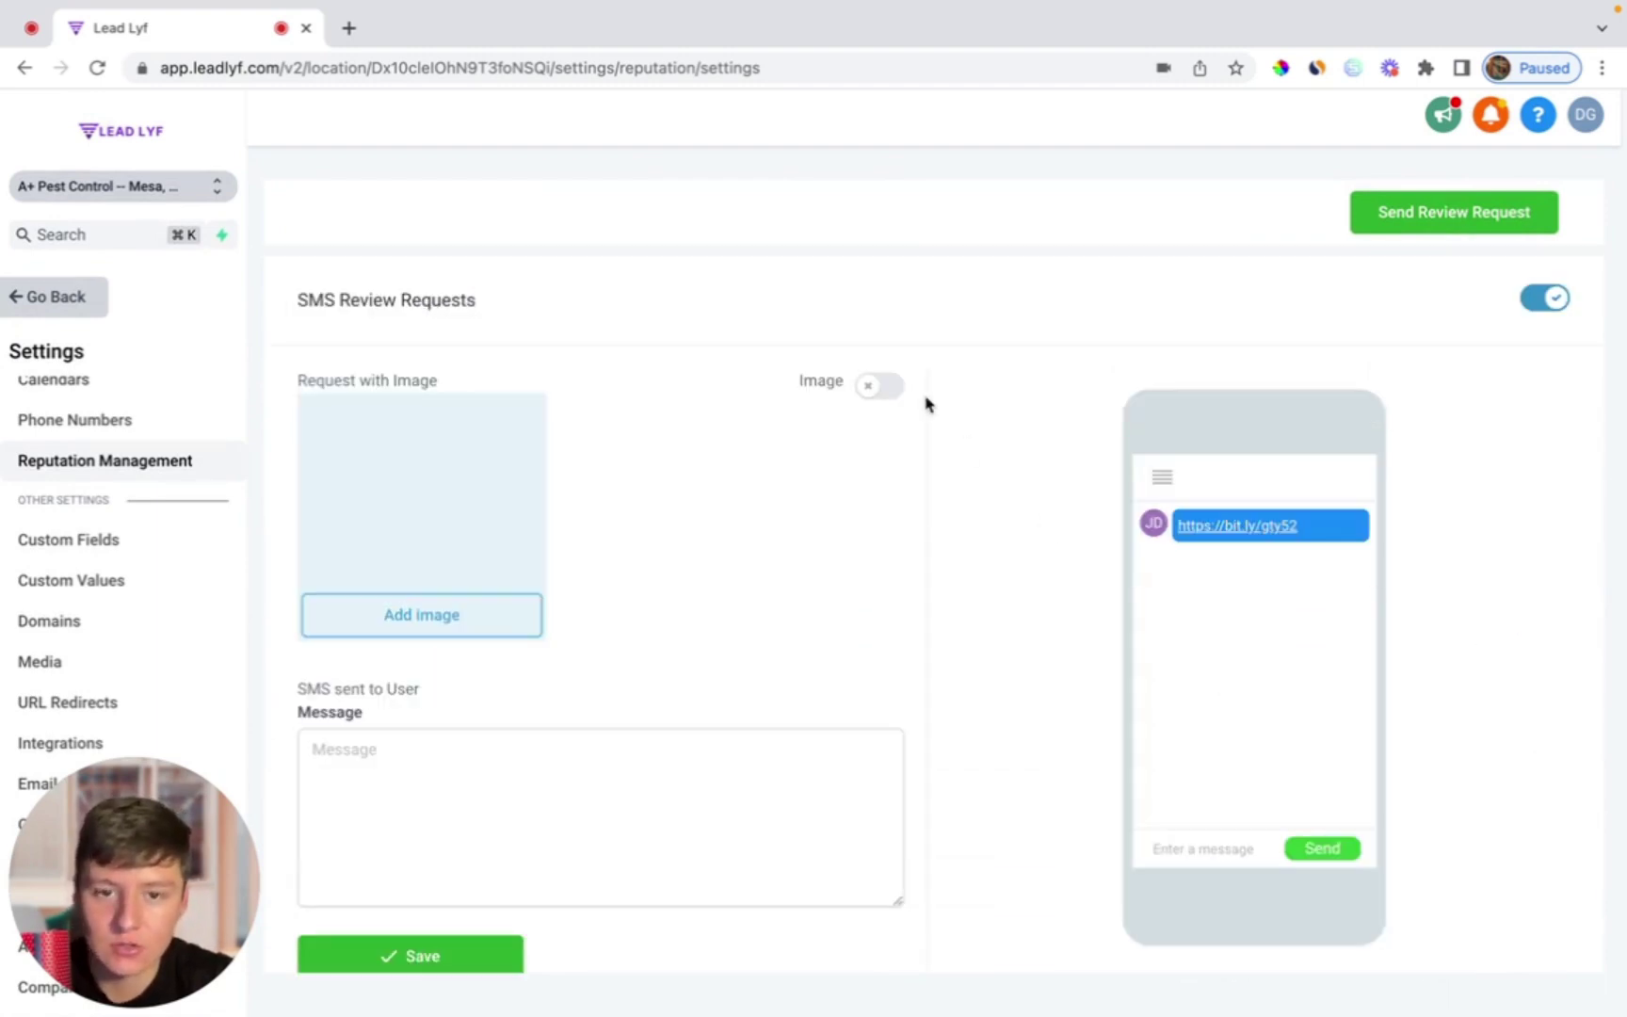
# Step: Attach the Lead Lyf logo to the SMS review request and set its message to 'Send me a review'
pyautogui.click(886, 385)
pyautogui.click(453, 610)
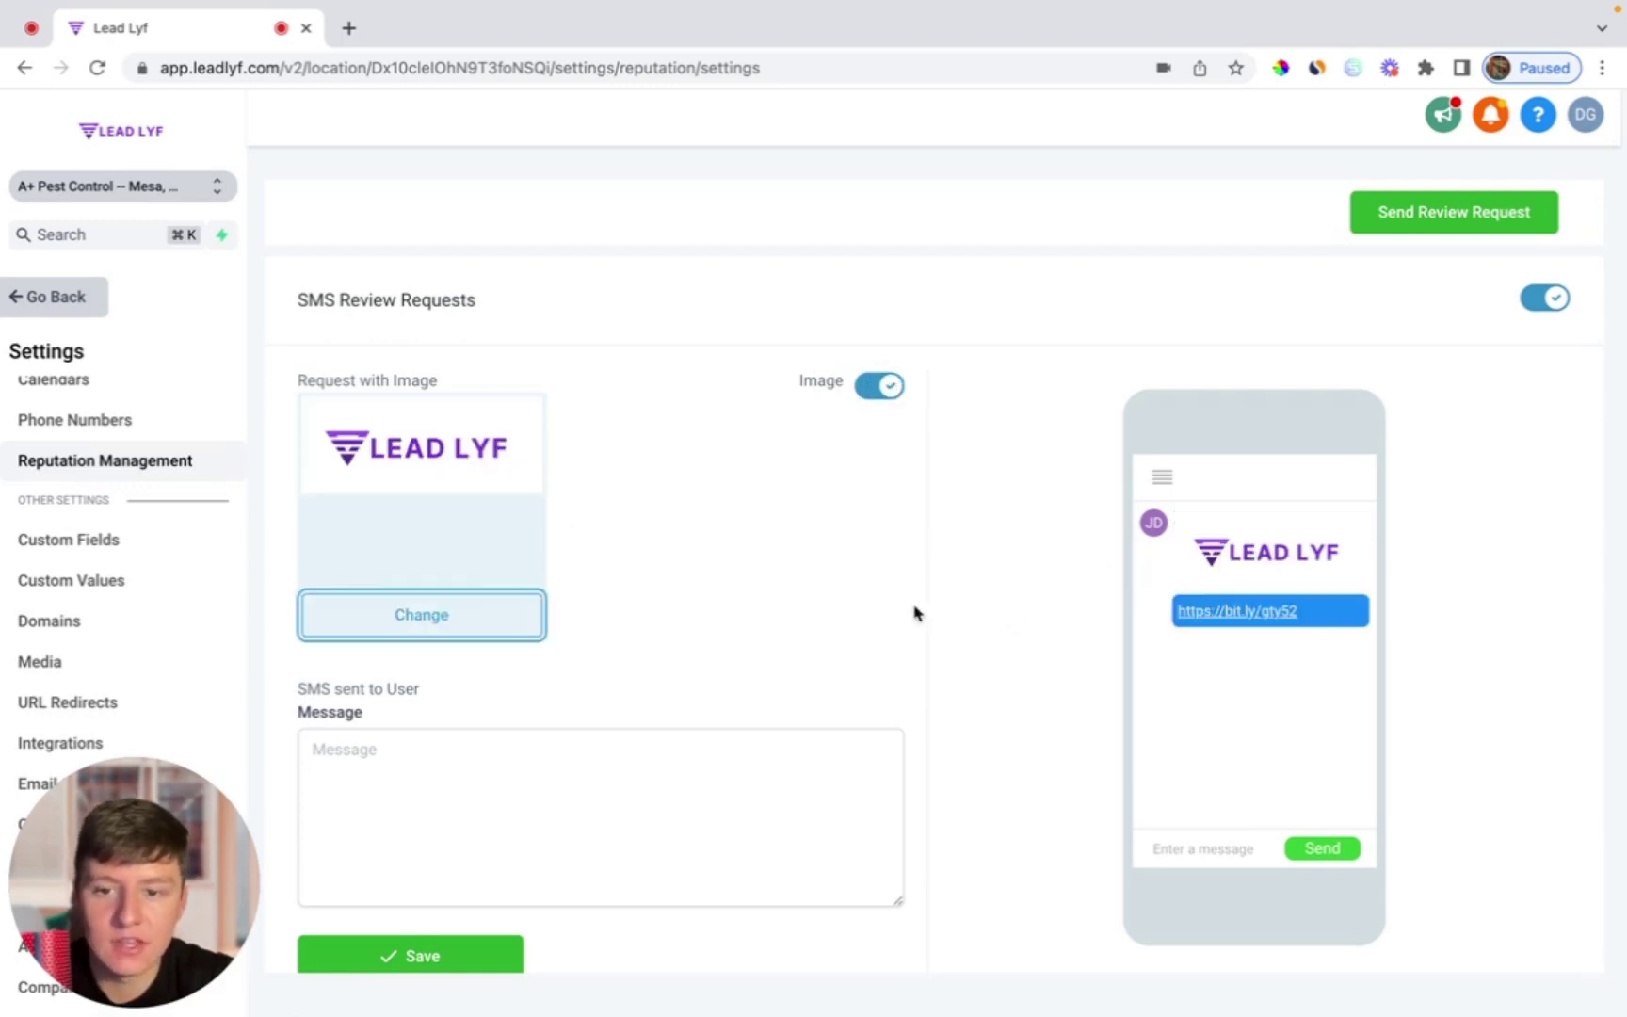
pyautogui.click(315, 750)
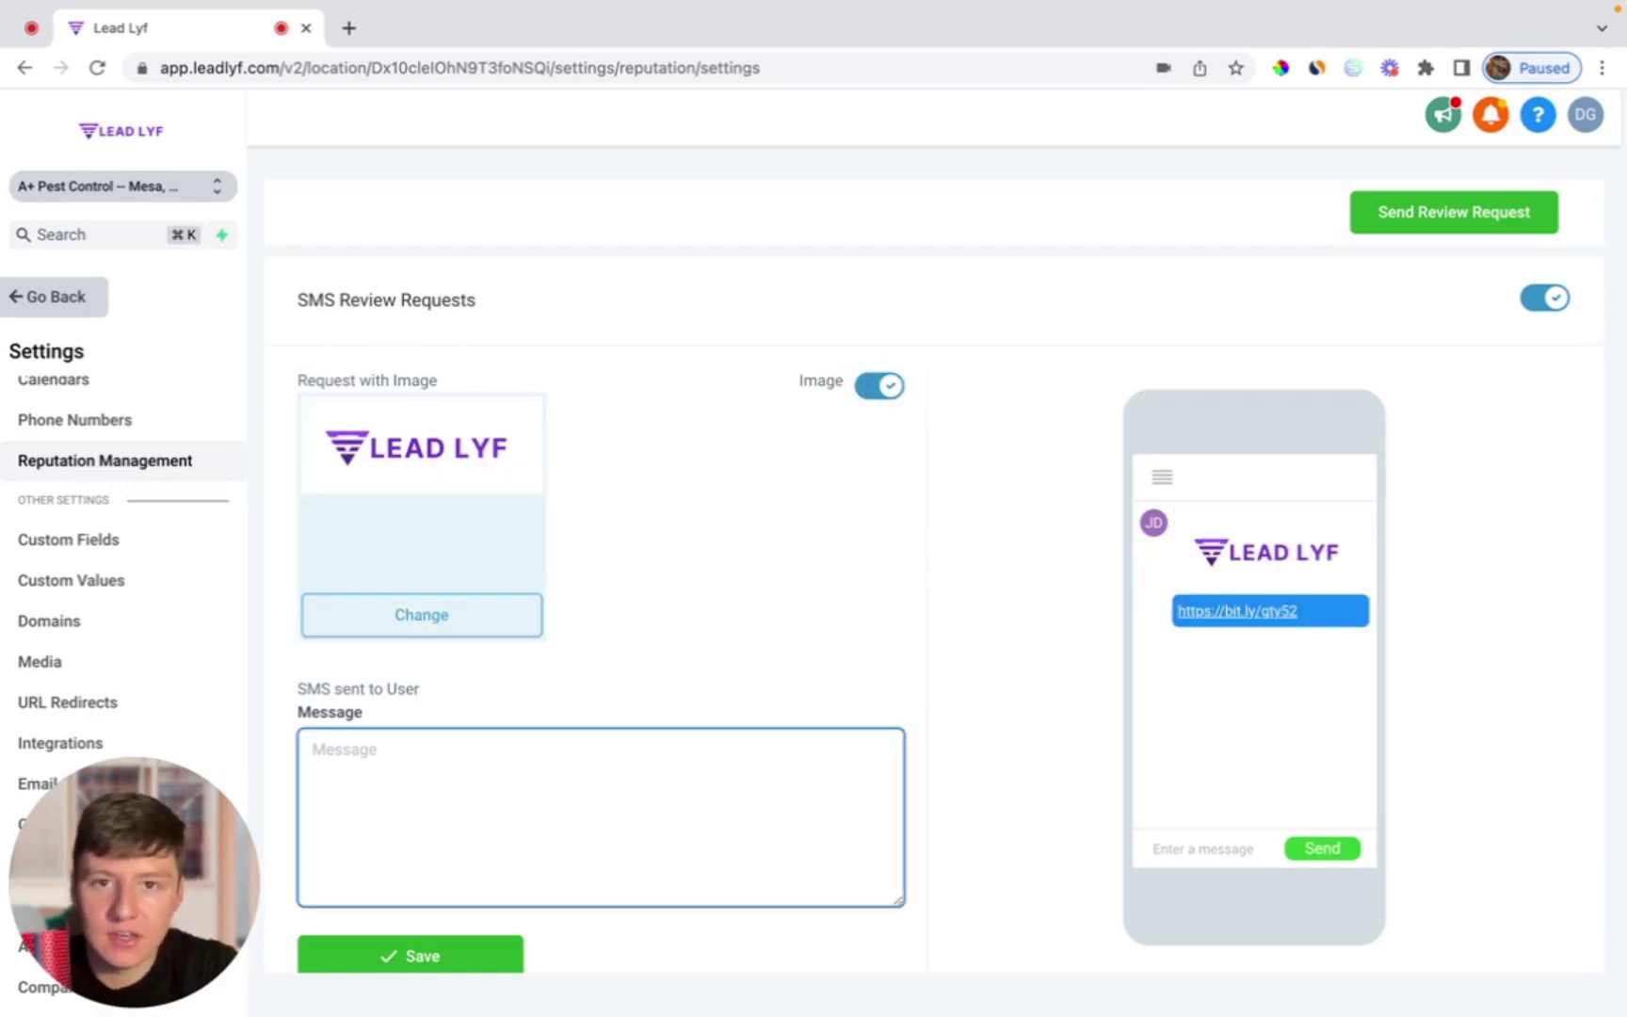
pyautogui.write('Send me a review')
pyautogui.scroll(-1, 763, 683)
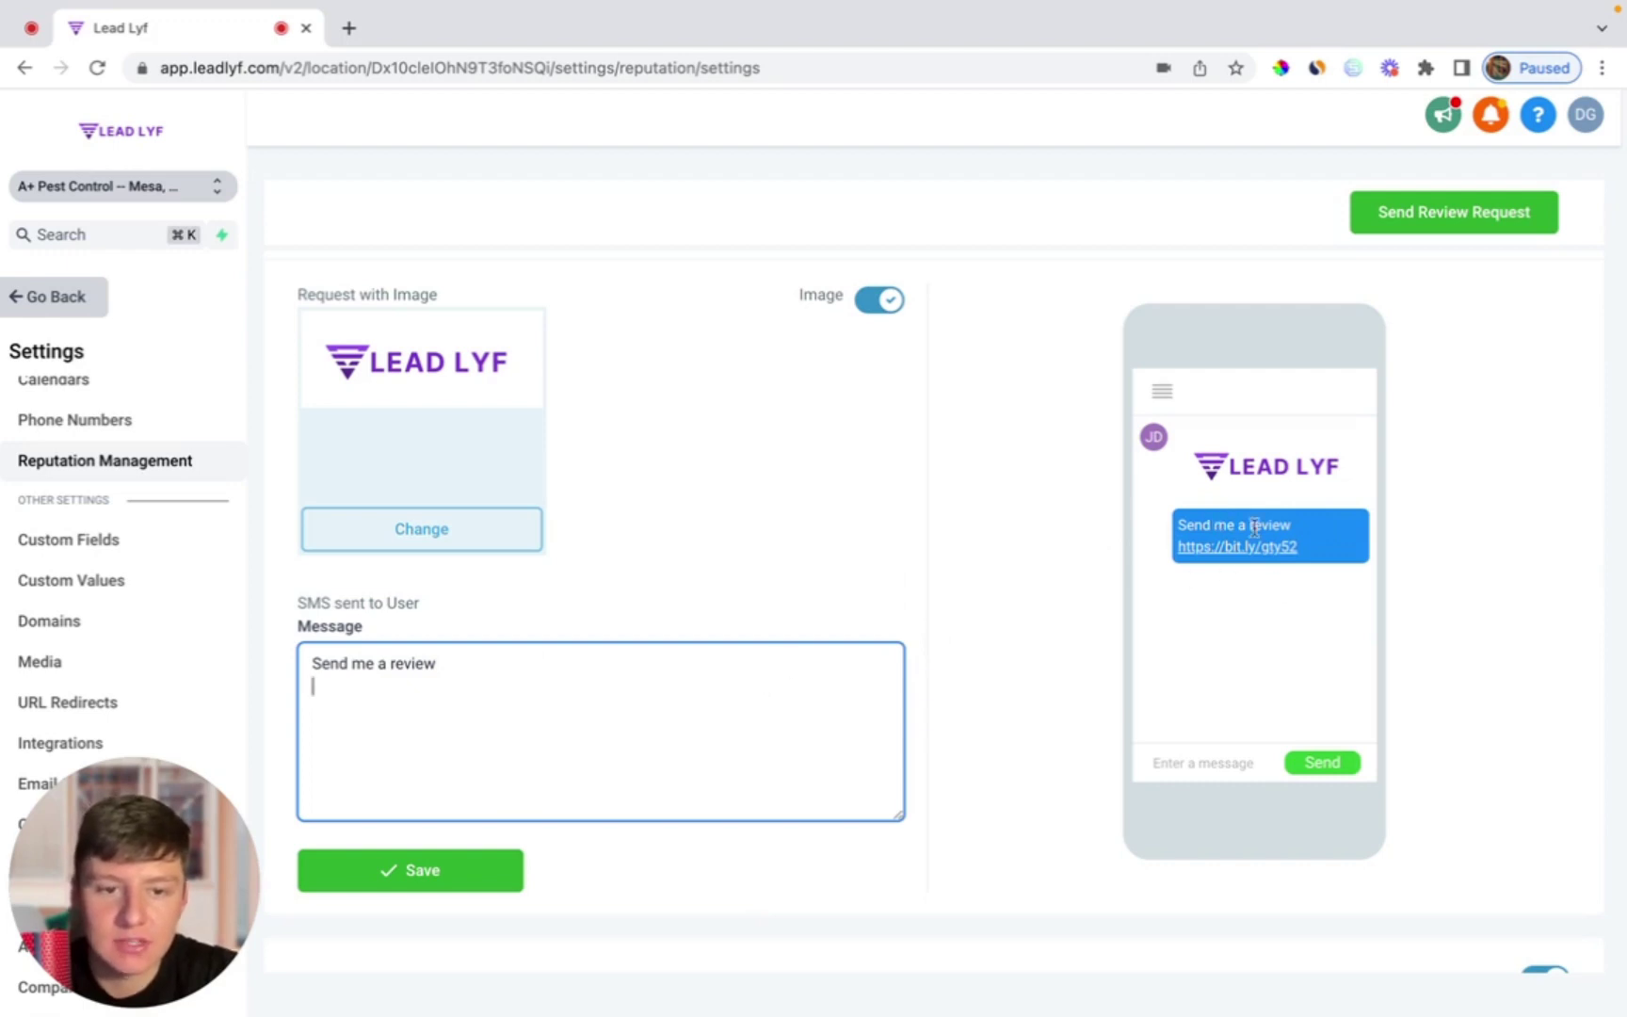
pyautogui.scroll(-5, 1230, 646)
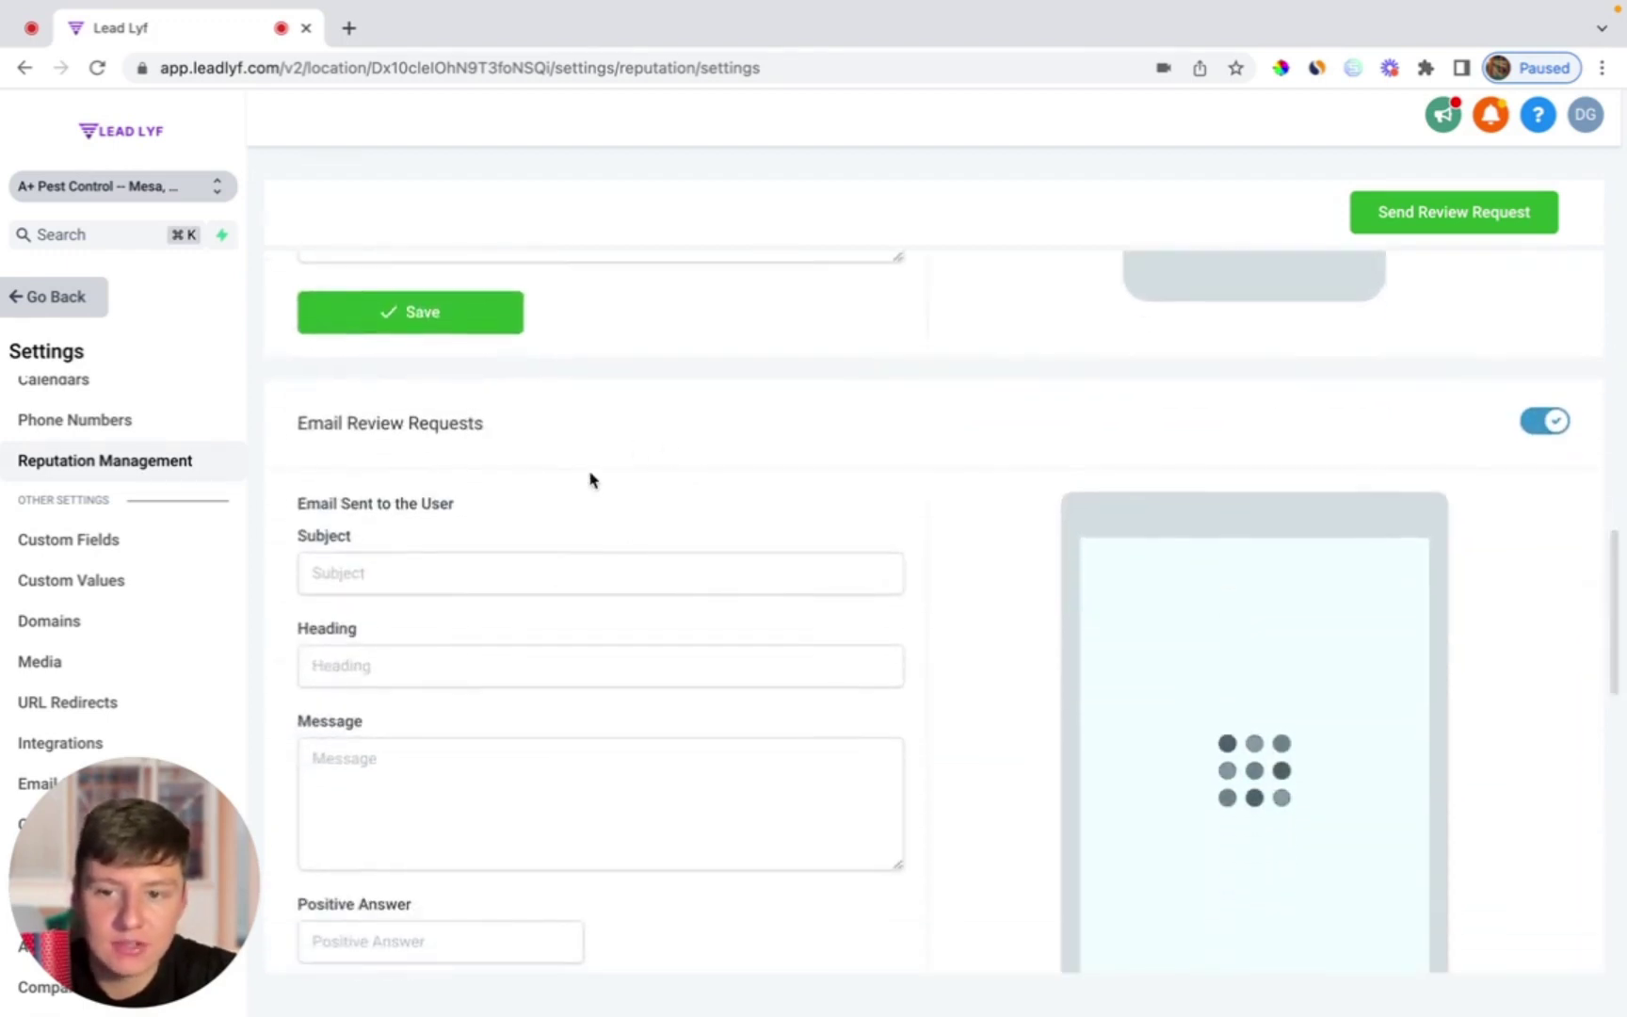
# Step: Preview the email review request in the Mobile, Tablet and finally Laptop views
pyautogui.scroll(-1, 589, 476)
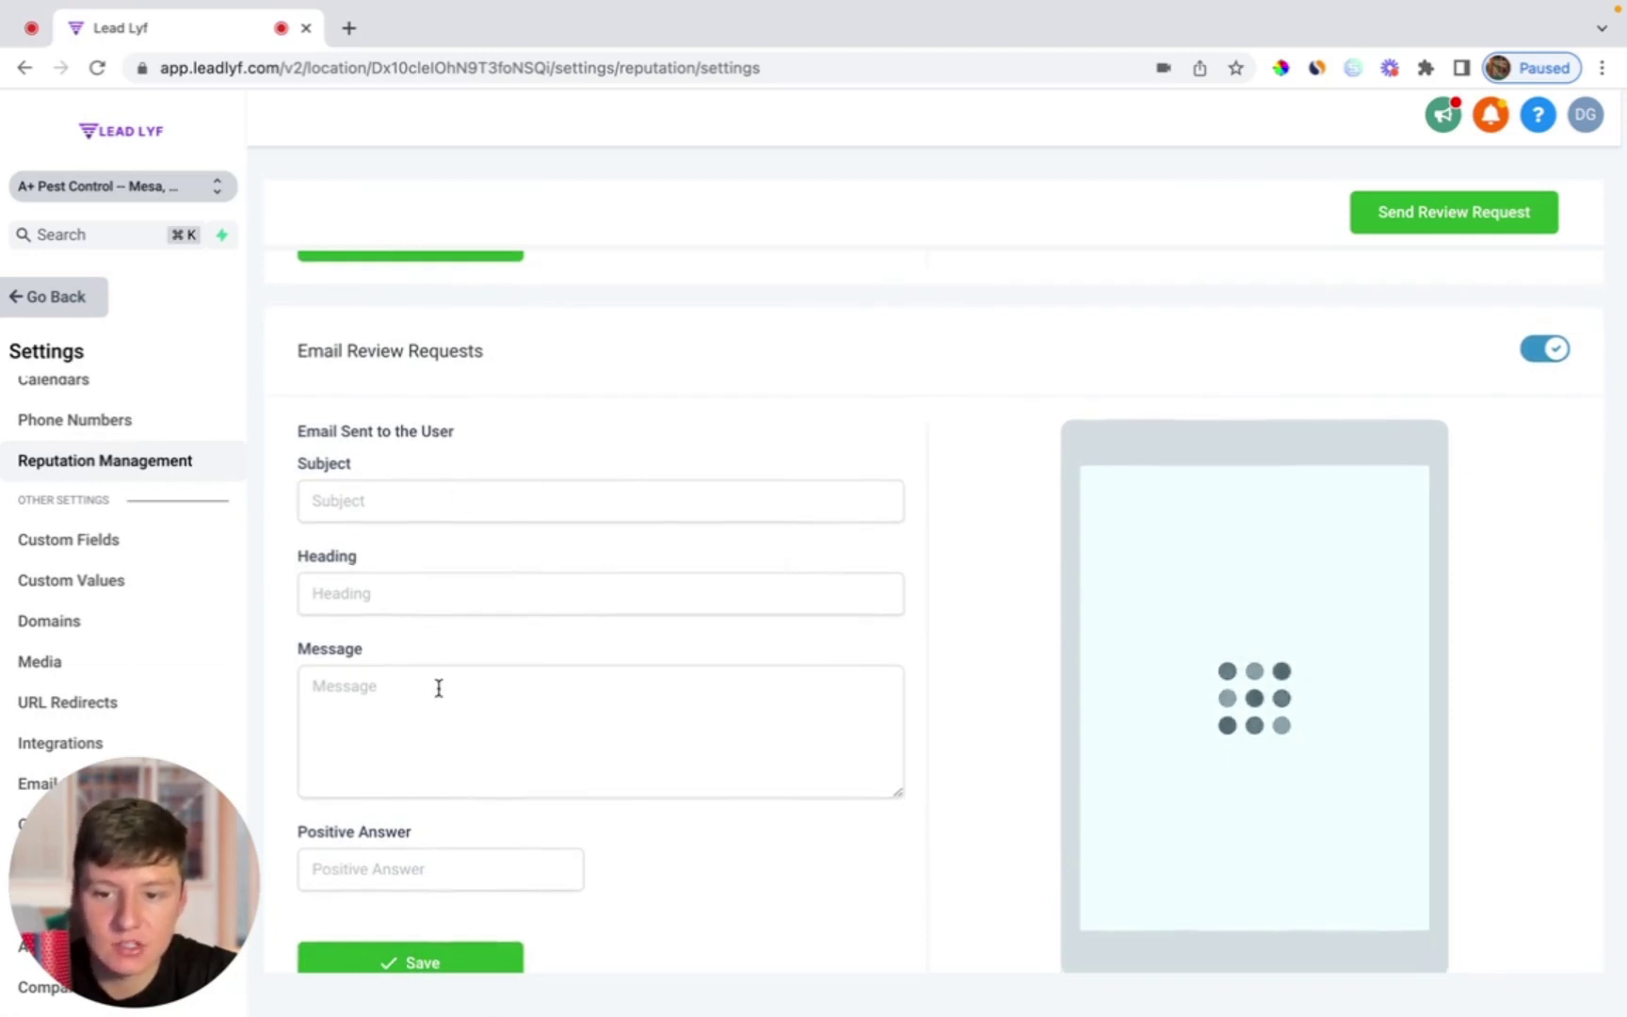
pyautogui.scroll(-1, 483, 974)
pyautogui.scroll(-2, 762, 821)
pyautogui.scroll(1, 763, 821)
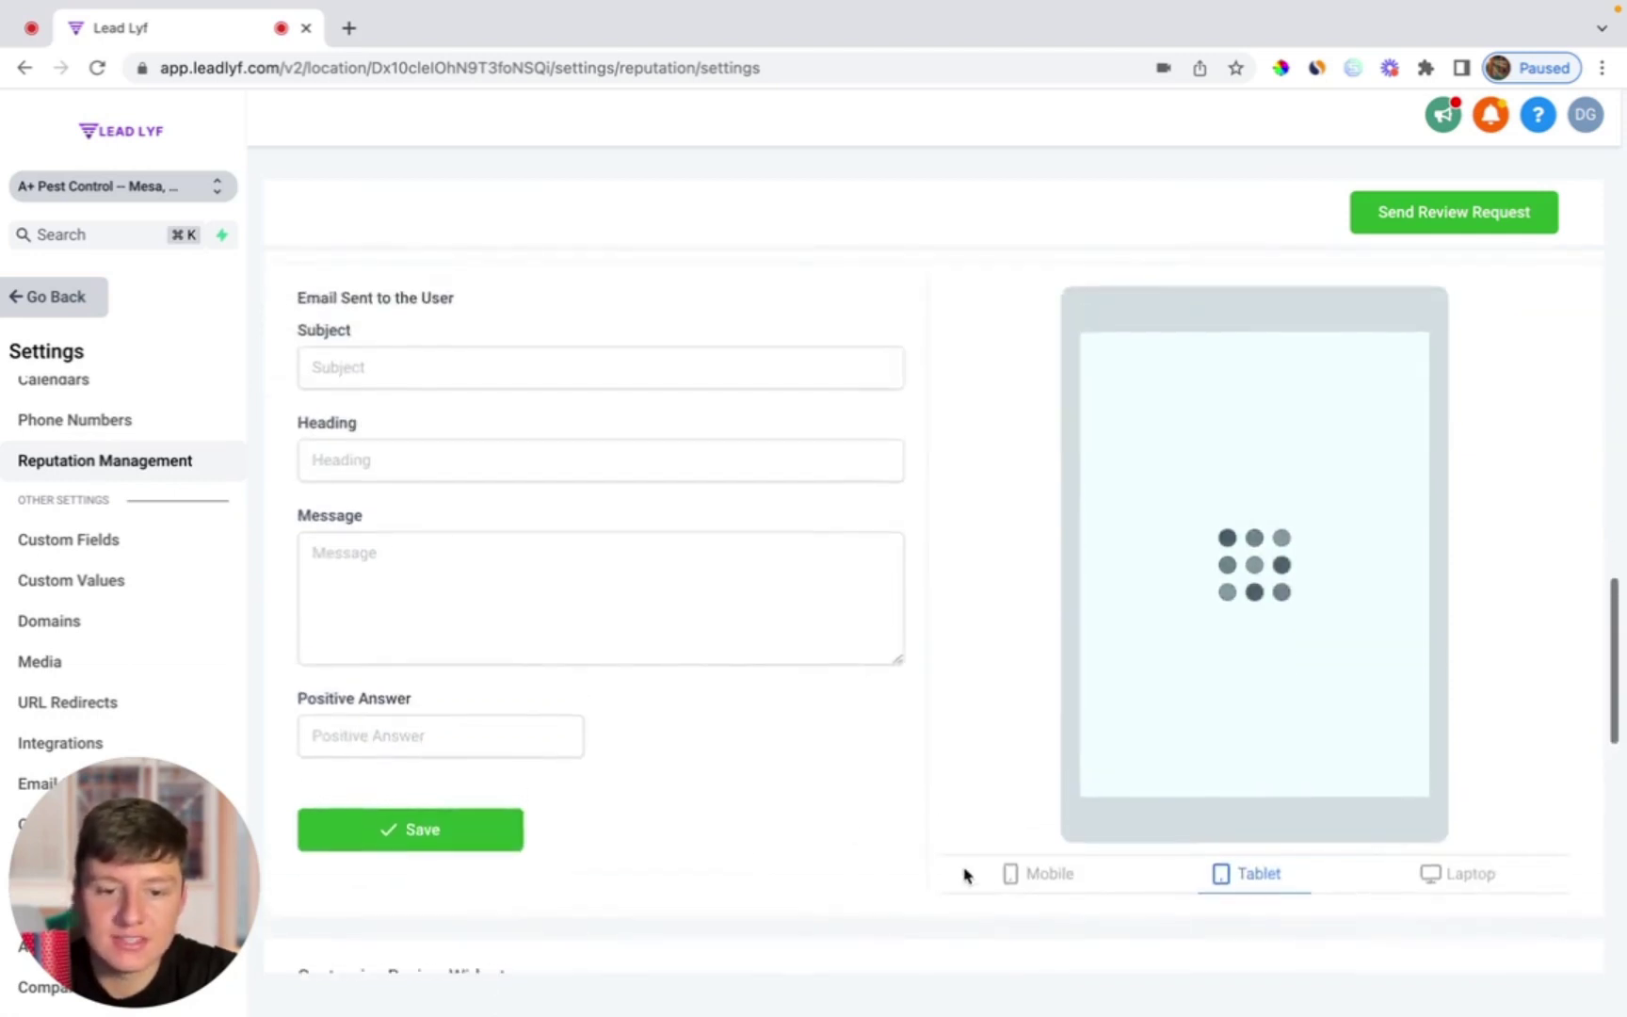
pyautogui.click(1010, 874)
pyautogui.click(1222, 874)
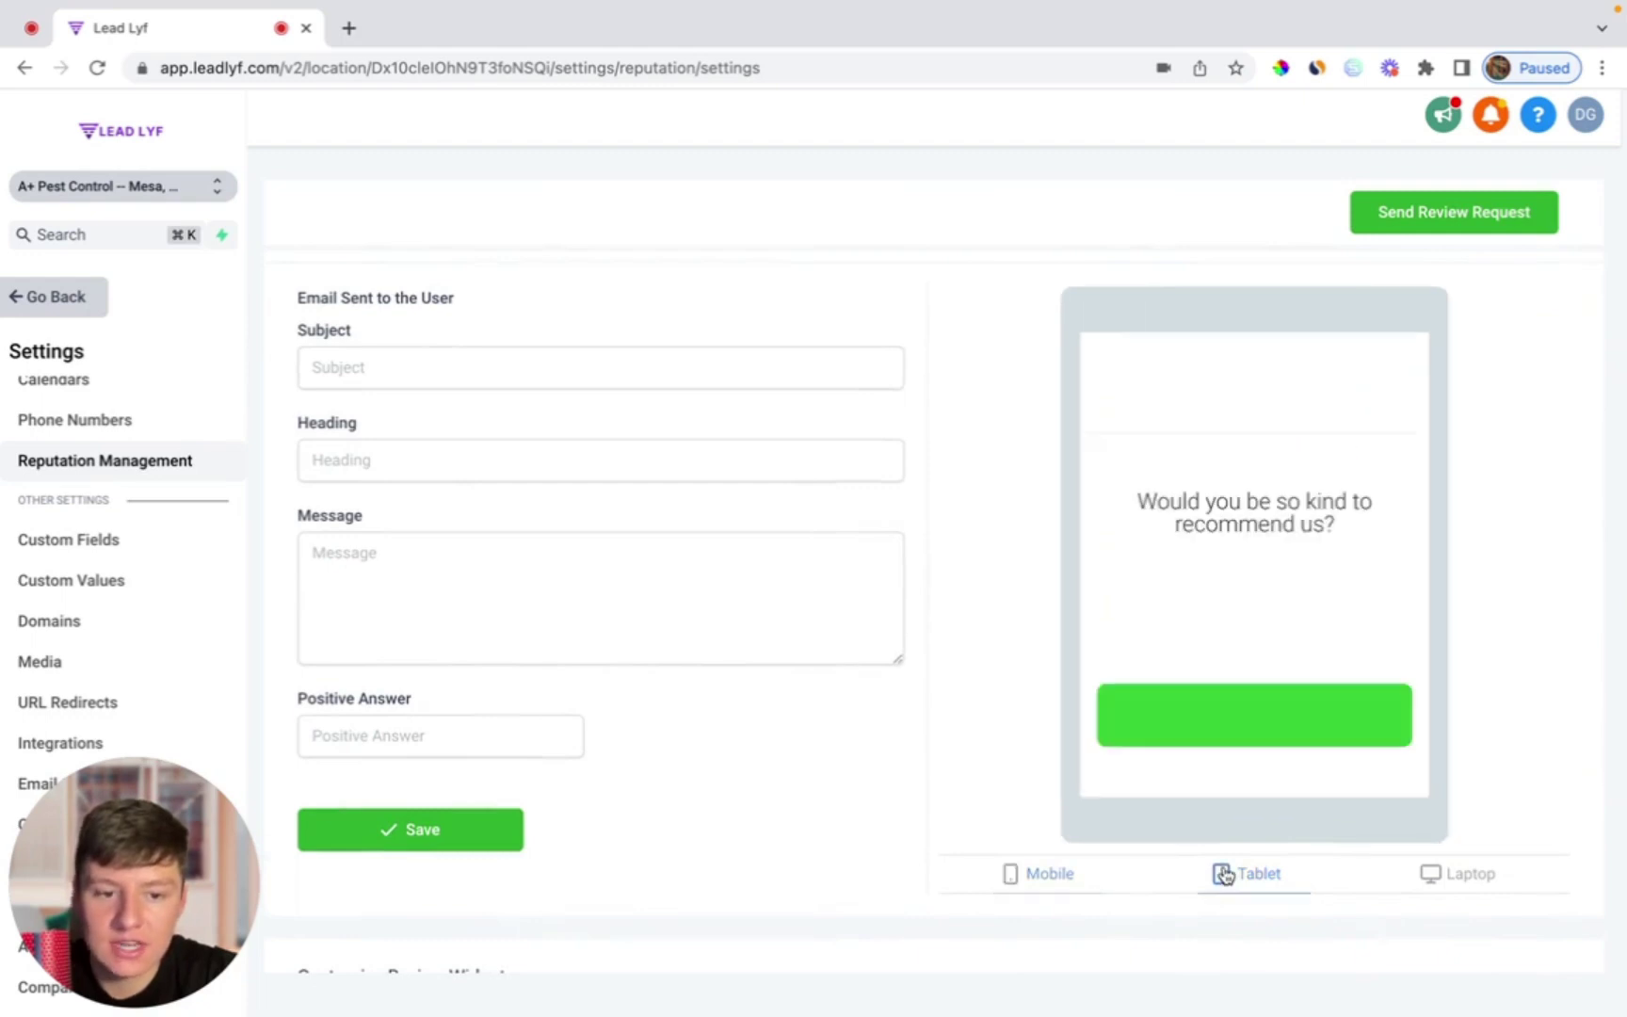
pyautogui.click(1503, 880)
pyautogui.scroll(-5, 1504, 883)
pyautogui.scroll(-2, 1504, 882)
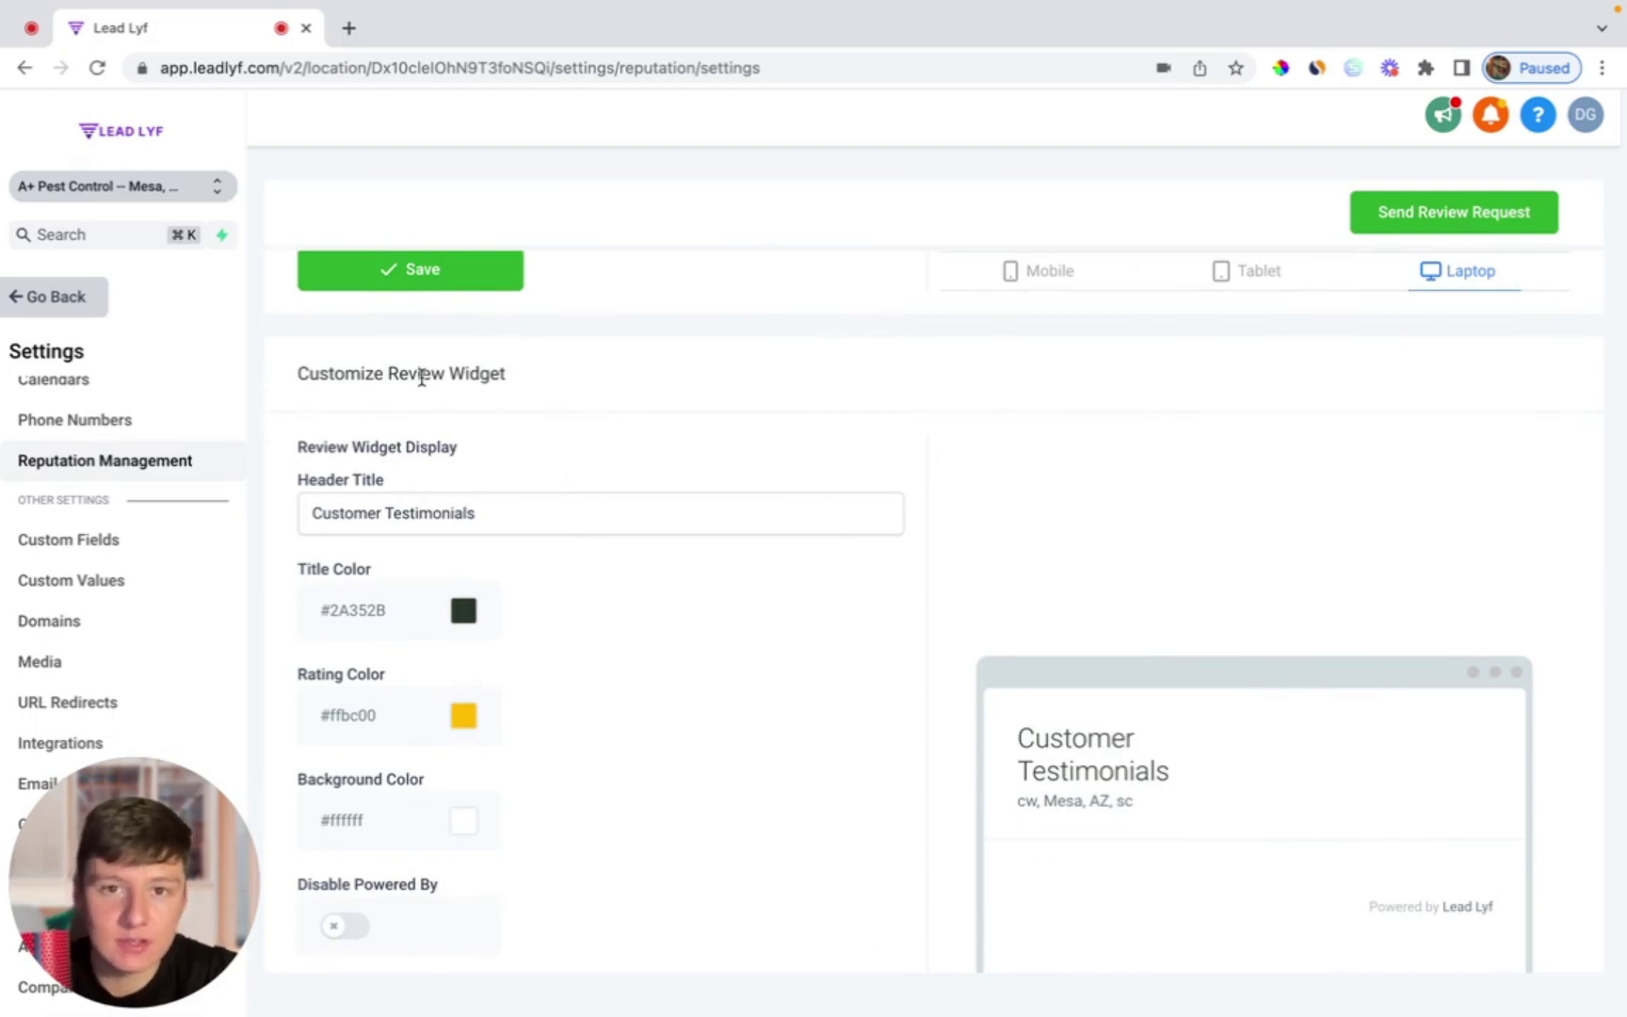
pyautogui.scroll(-1, 421, 415)
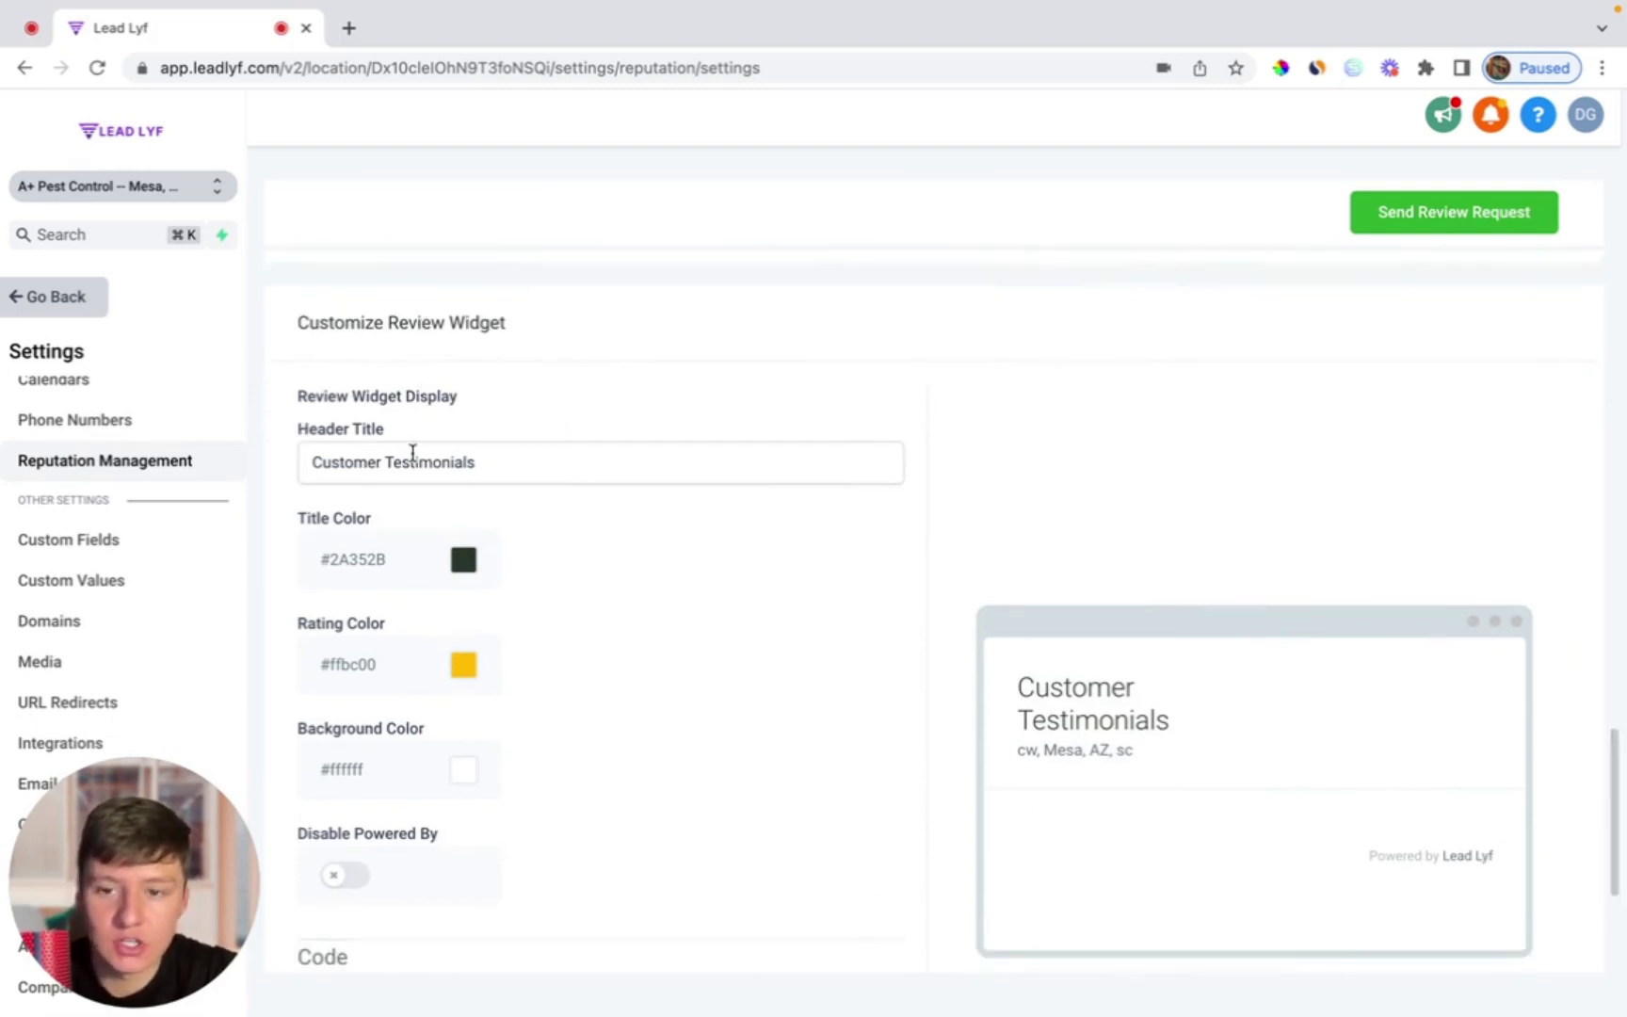
pyautogui.scroll(-2, 411, 453)
pyautogui.scroll(-3, 457, 523)
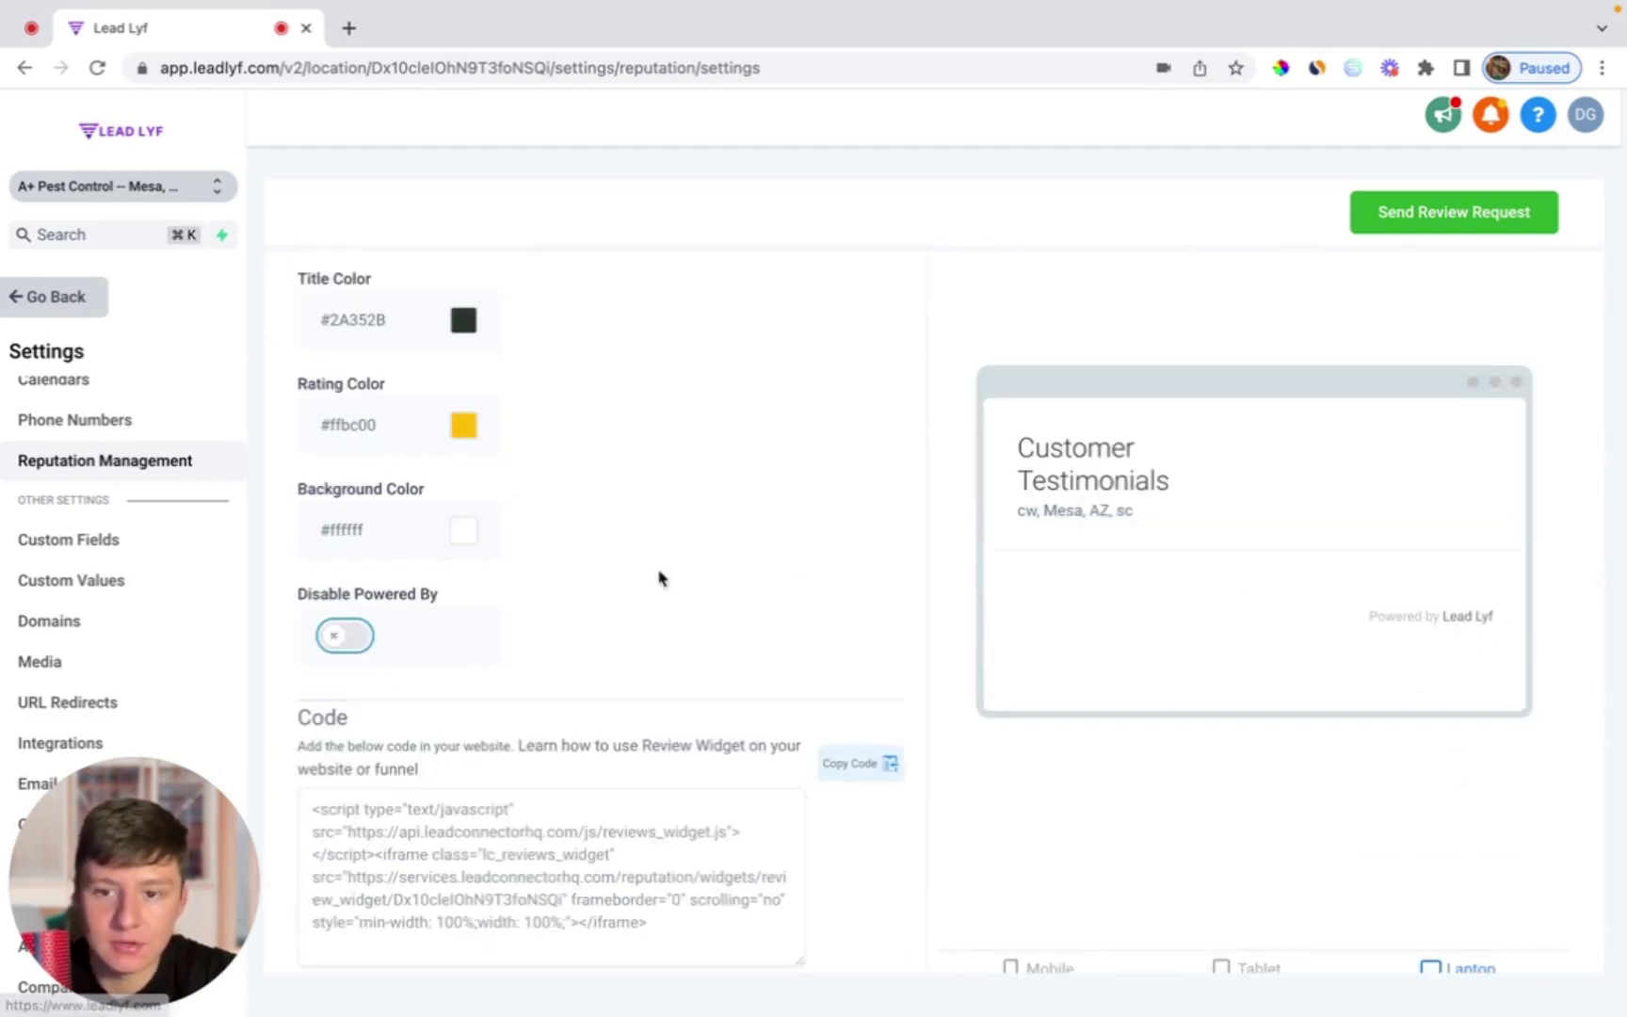
pyautogui.click(350, 634)
pyautogui.click(351, 634)
pyautogui.scroll(-1, 400, 713)
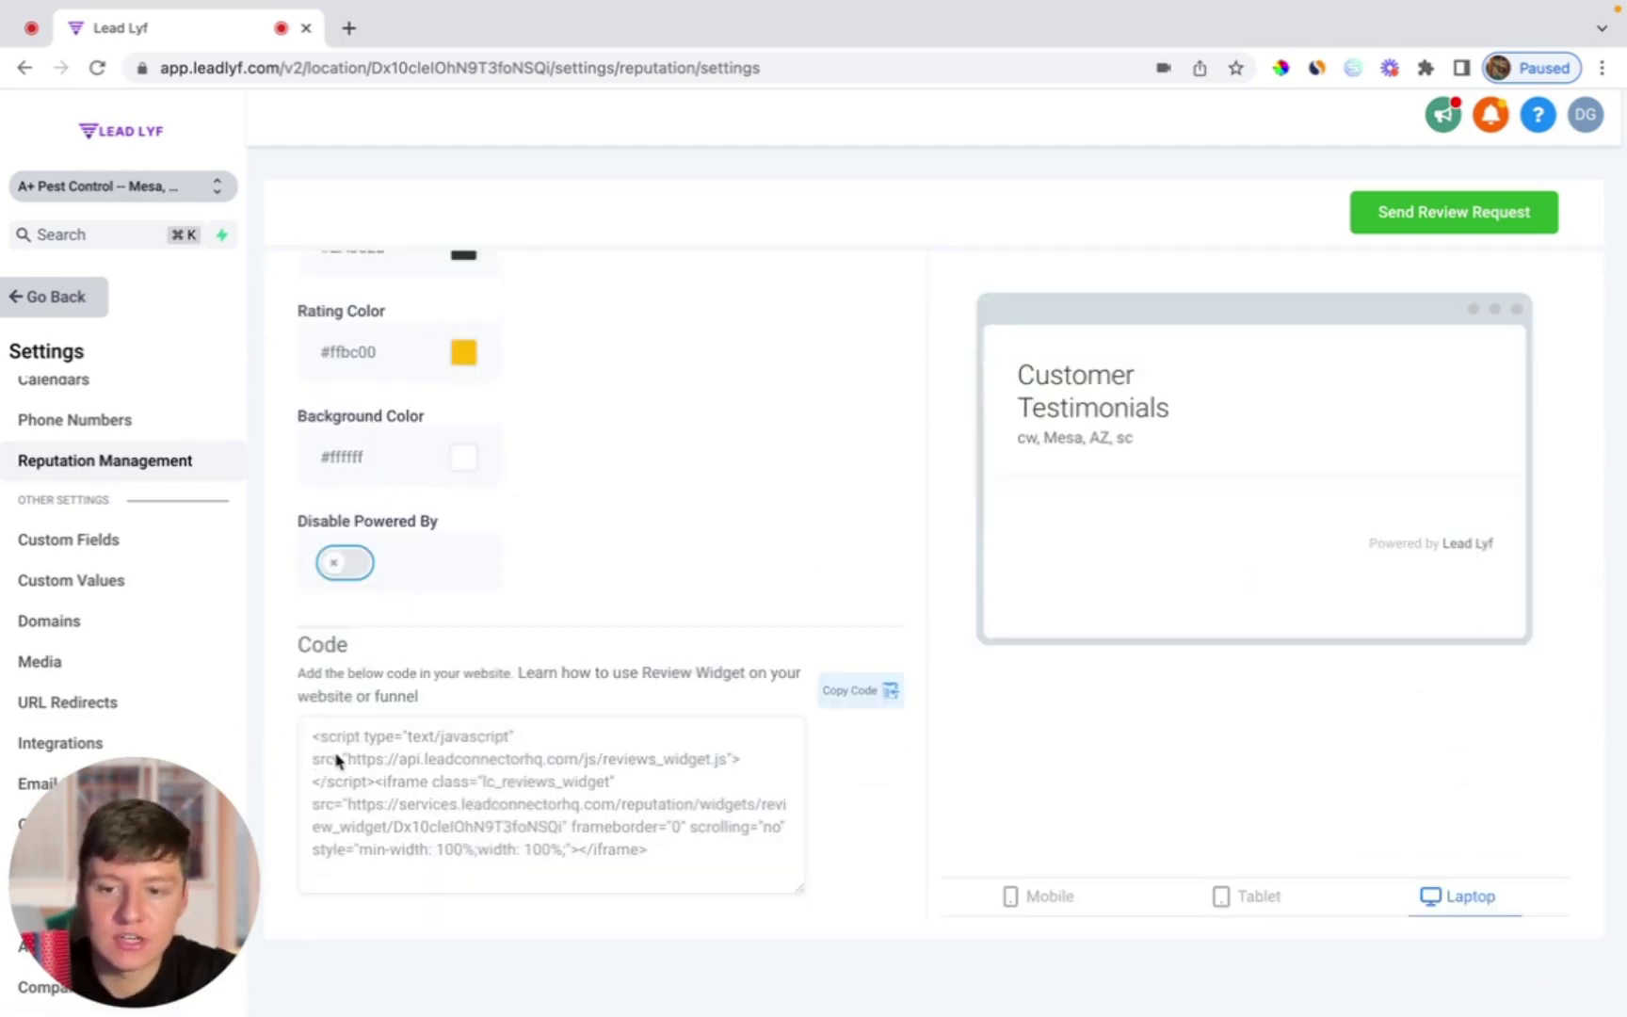
# Step: Edit the BugBuster Home page and insert a Reviews element into the empty row above the footer
pyautogui.click(447, 878)
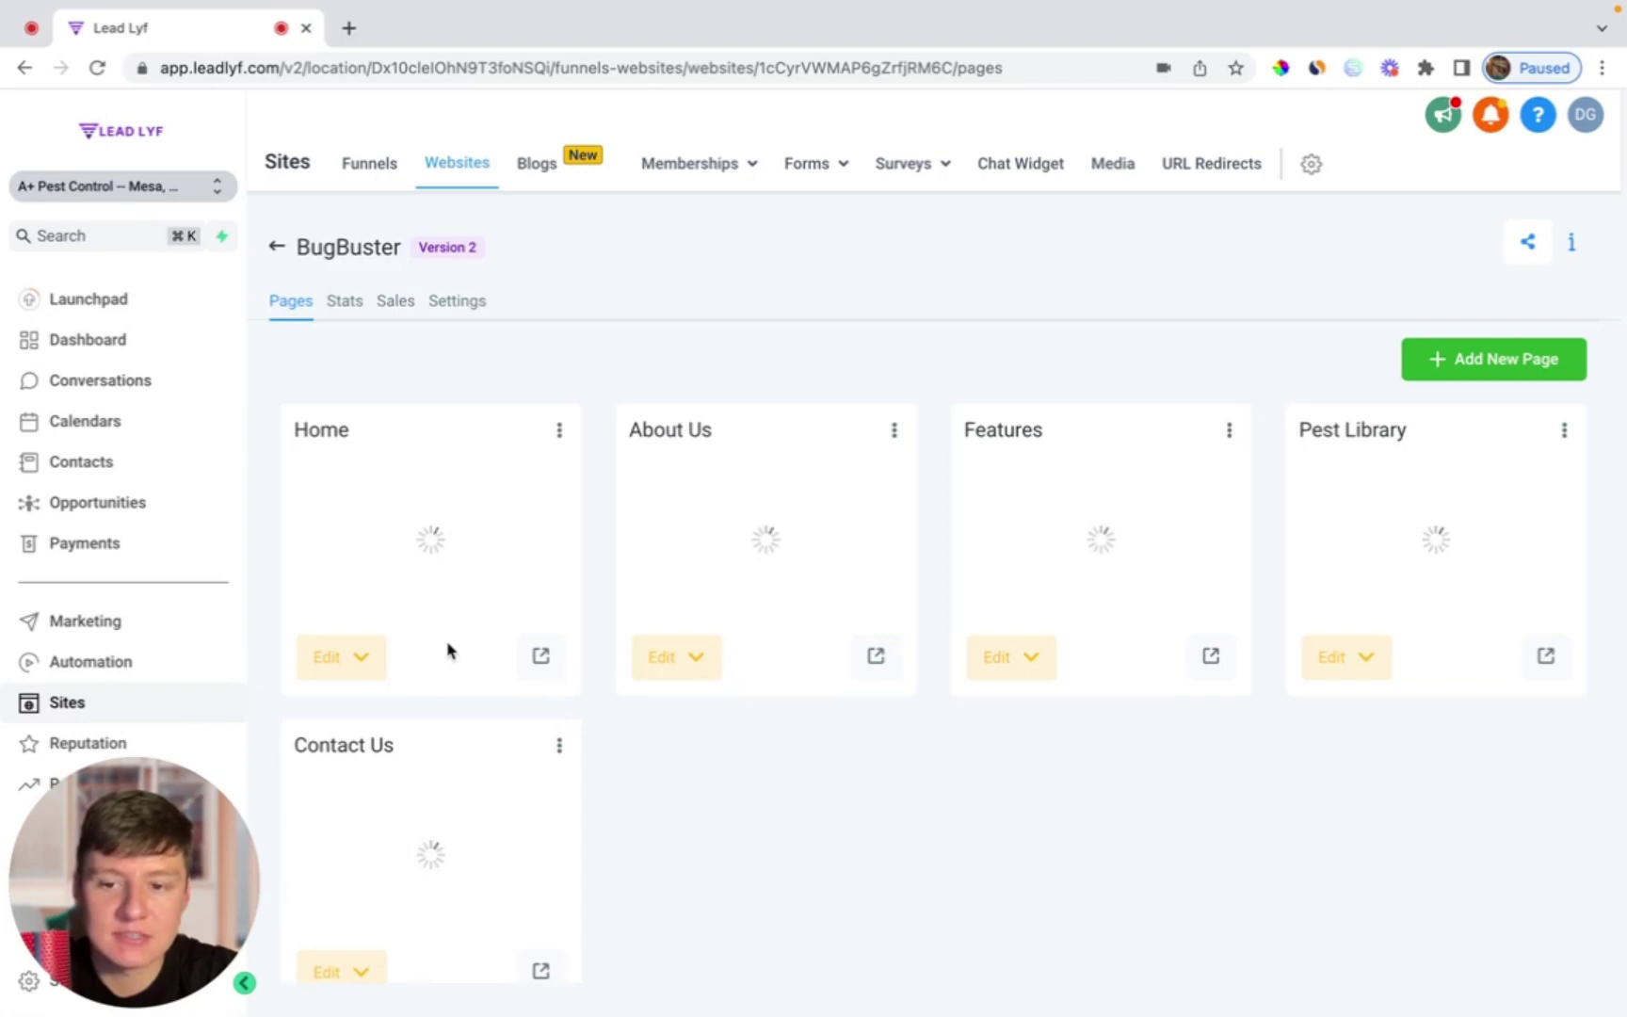
pyautogui.click(355, 666)
pyautogui.click(379, 714)
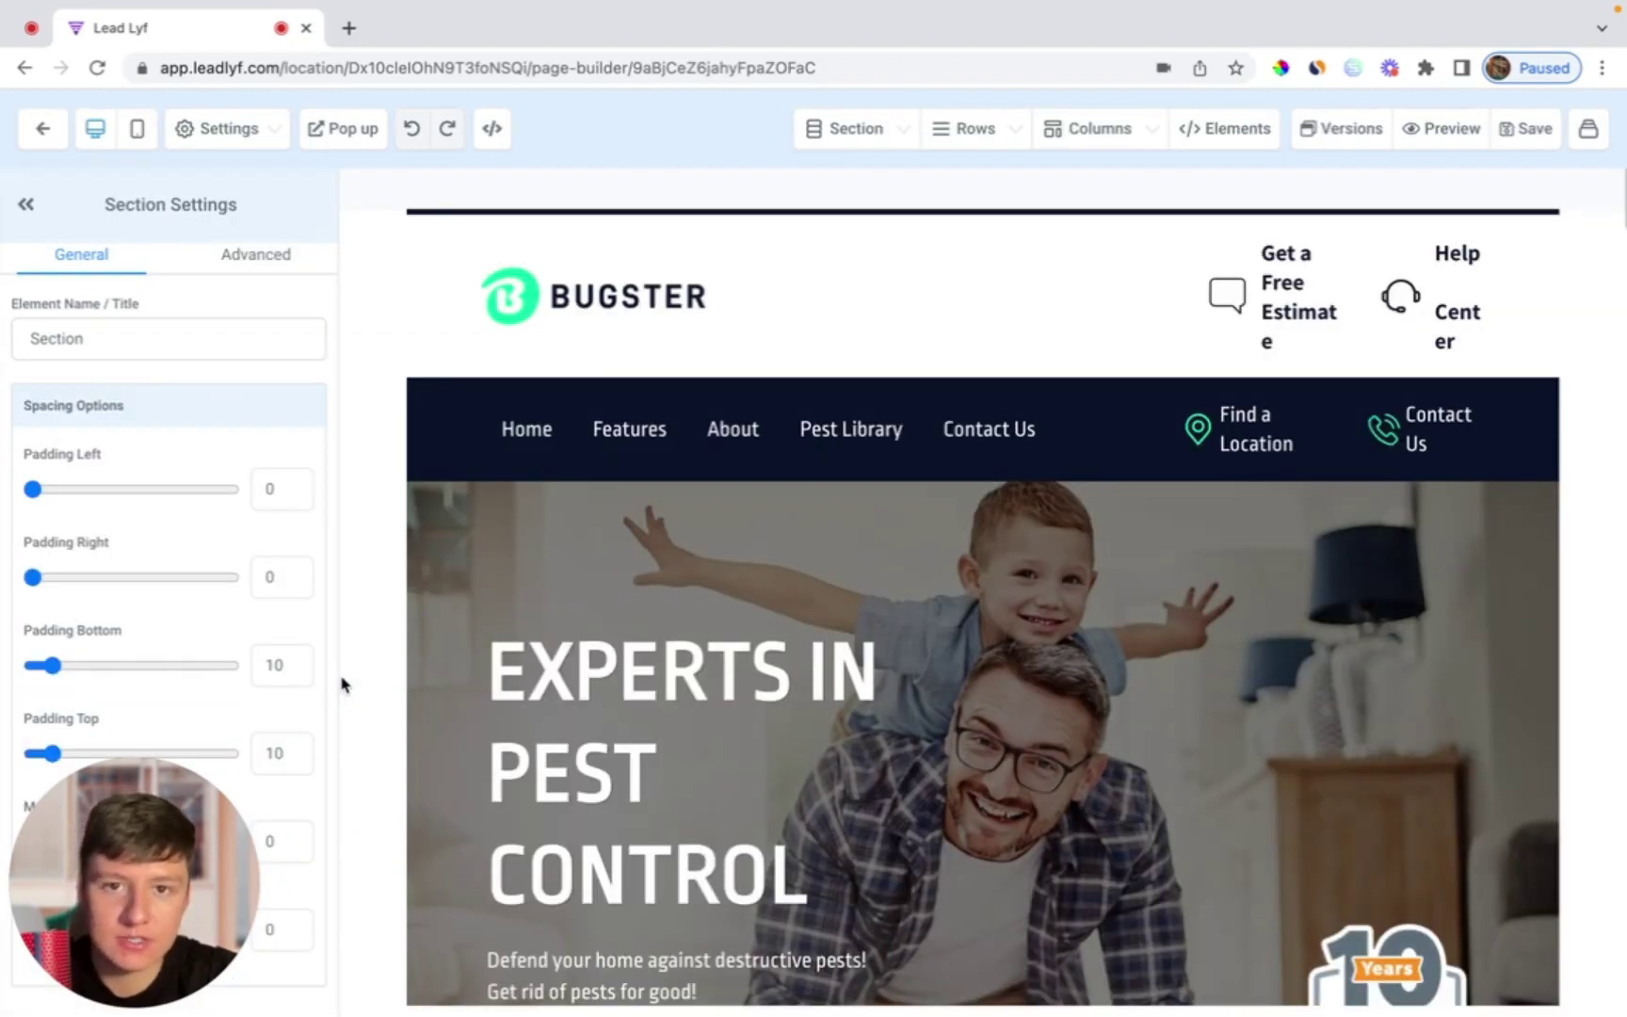
pyautogui.scroll(-20, 341, 684)
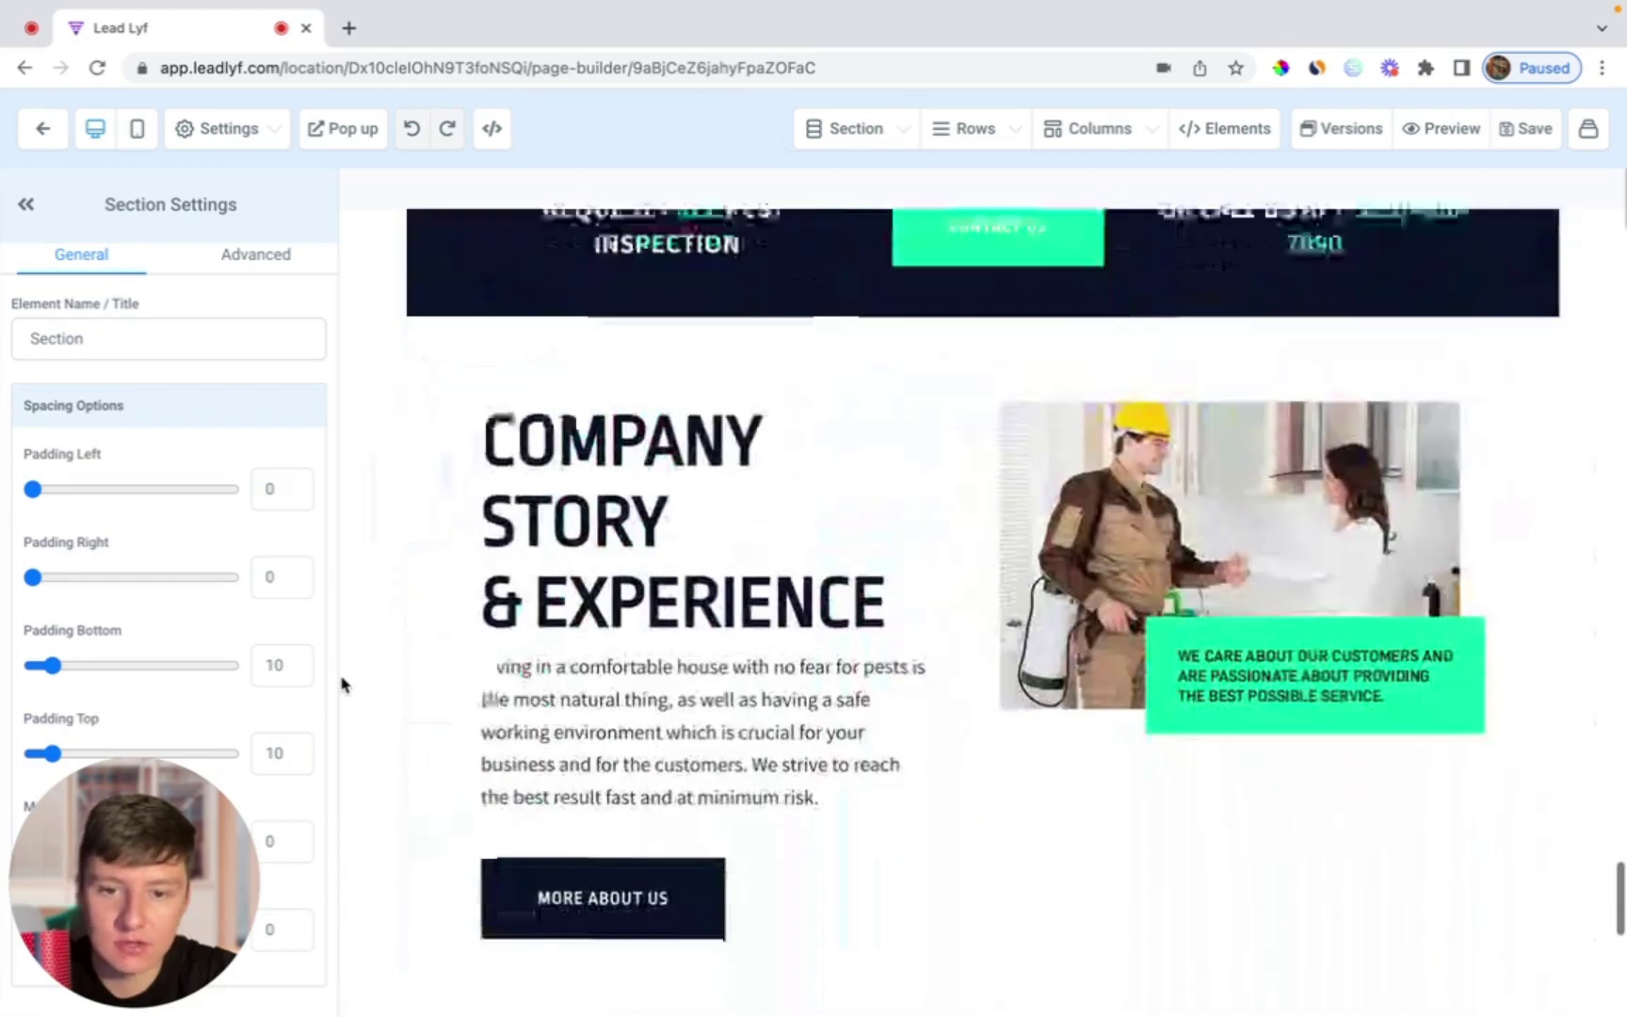
pyautogui.click(956, 463)
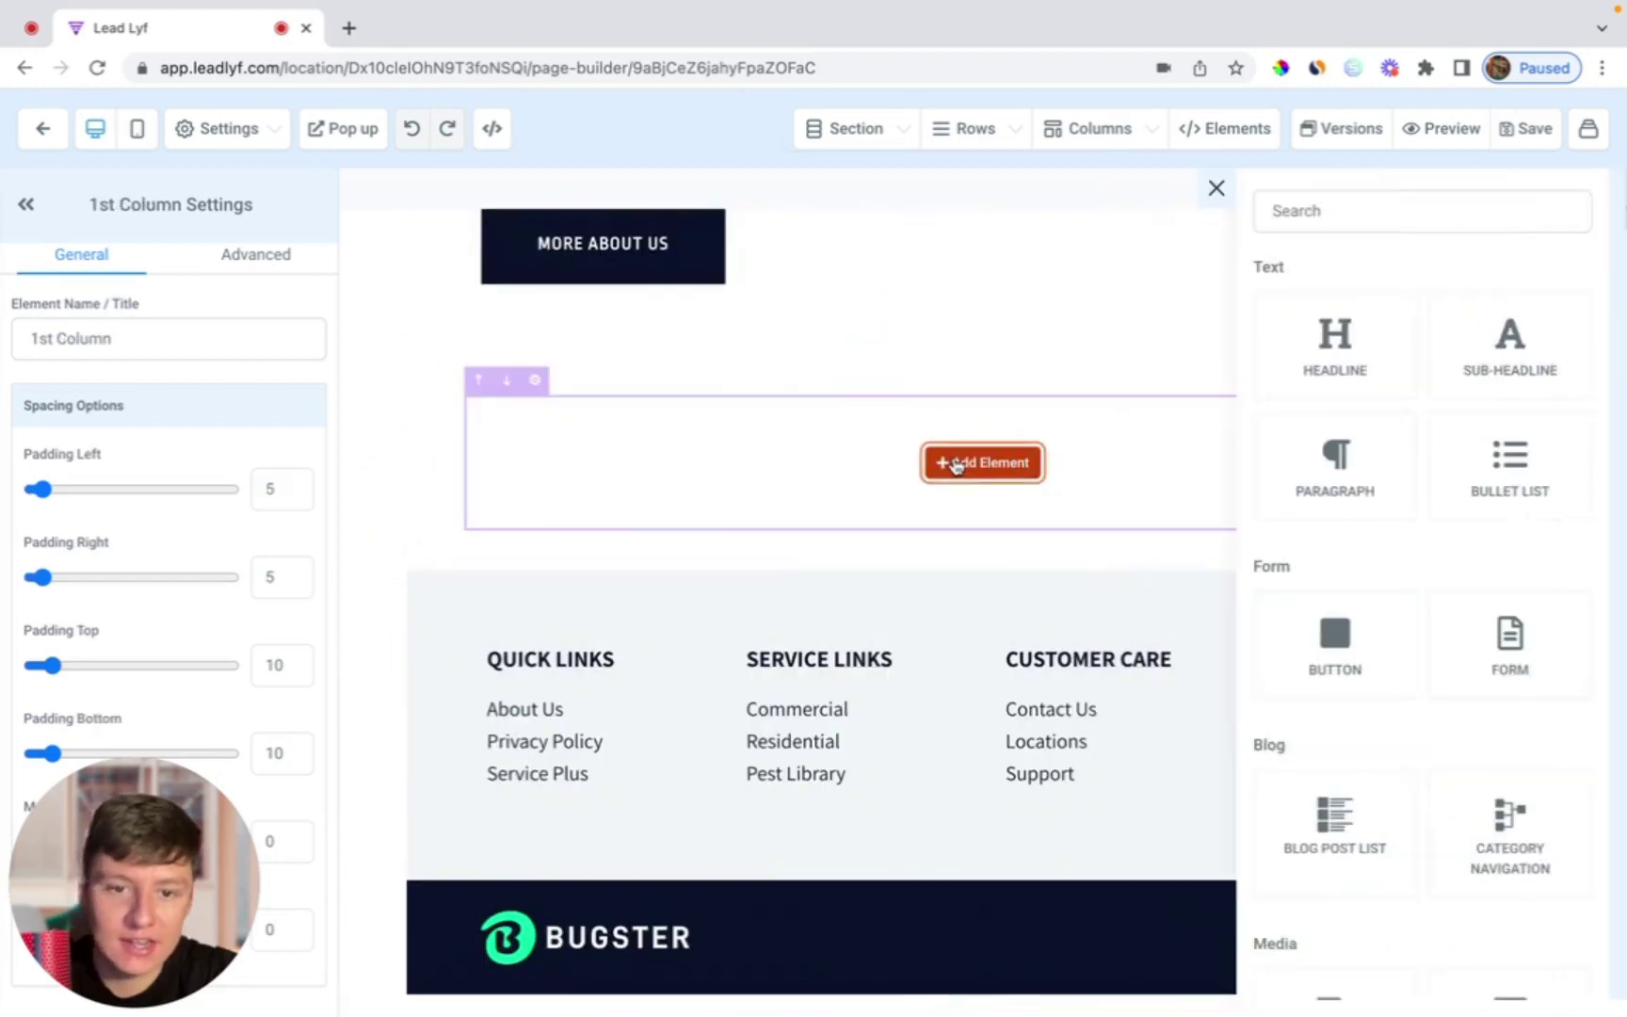
pyautogui.scroll(-5, 1286, 705)
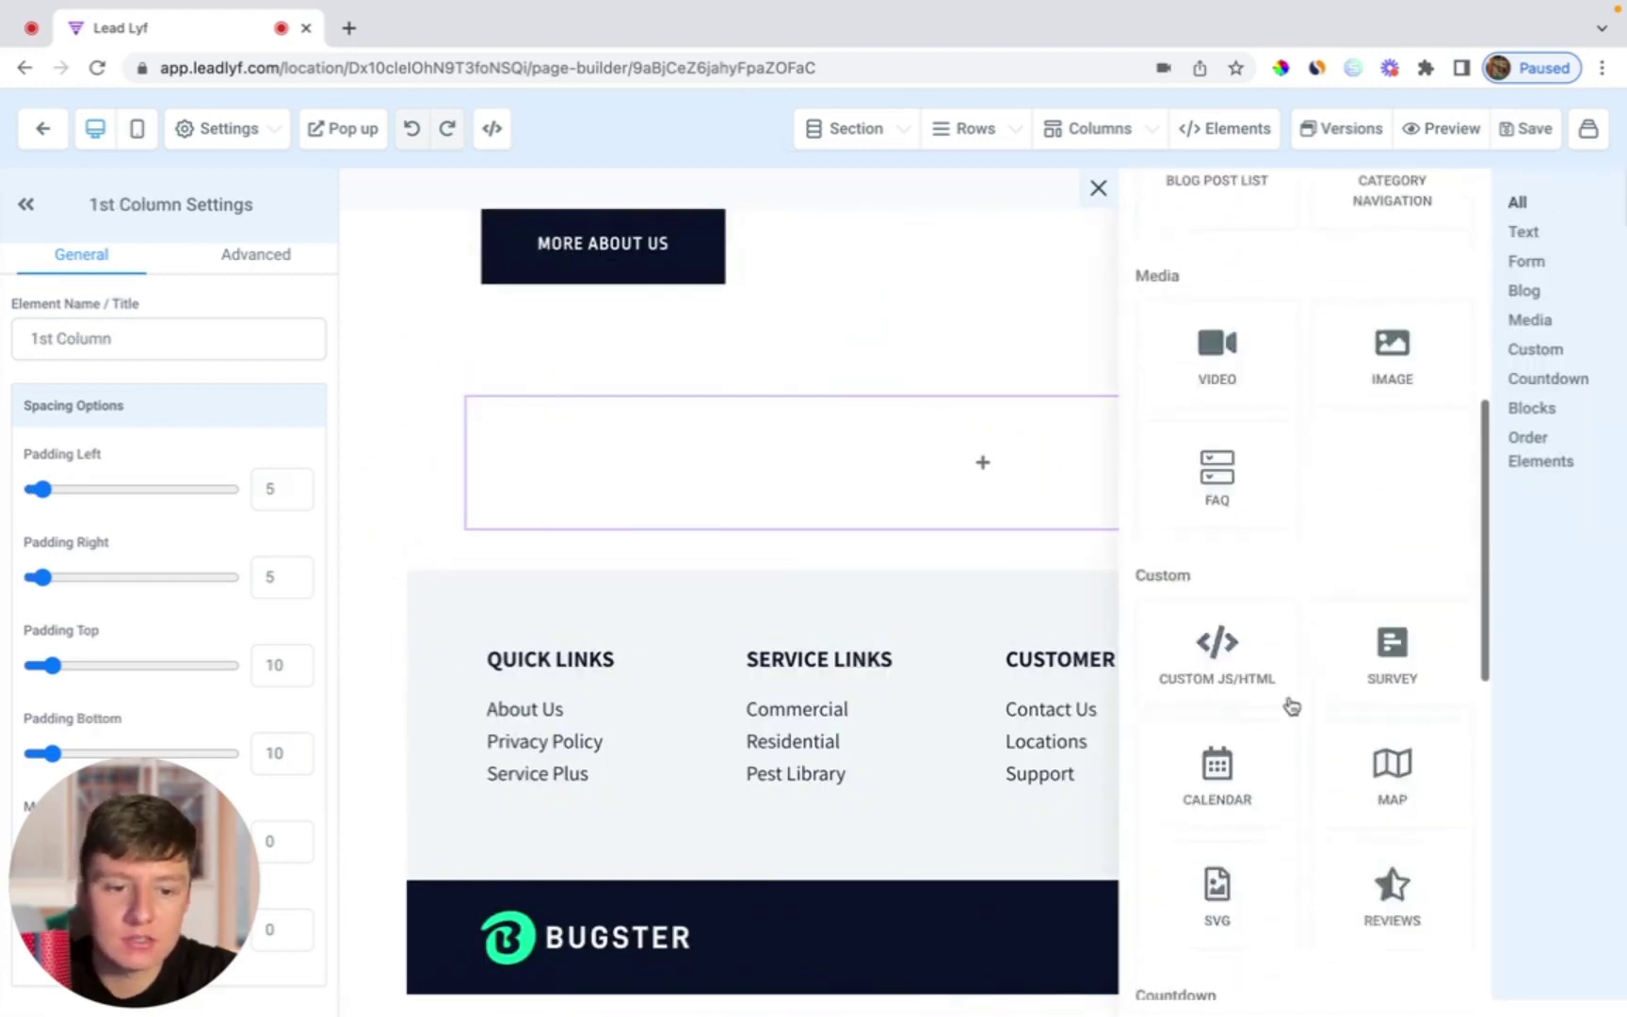
pyautogui.scroll(-3, 1292, 707)
pyautogui.click(1351, 756)
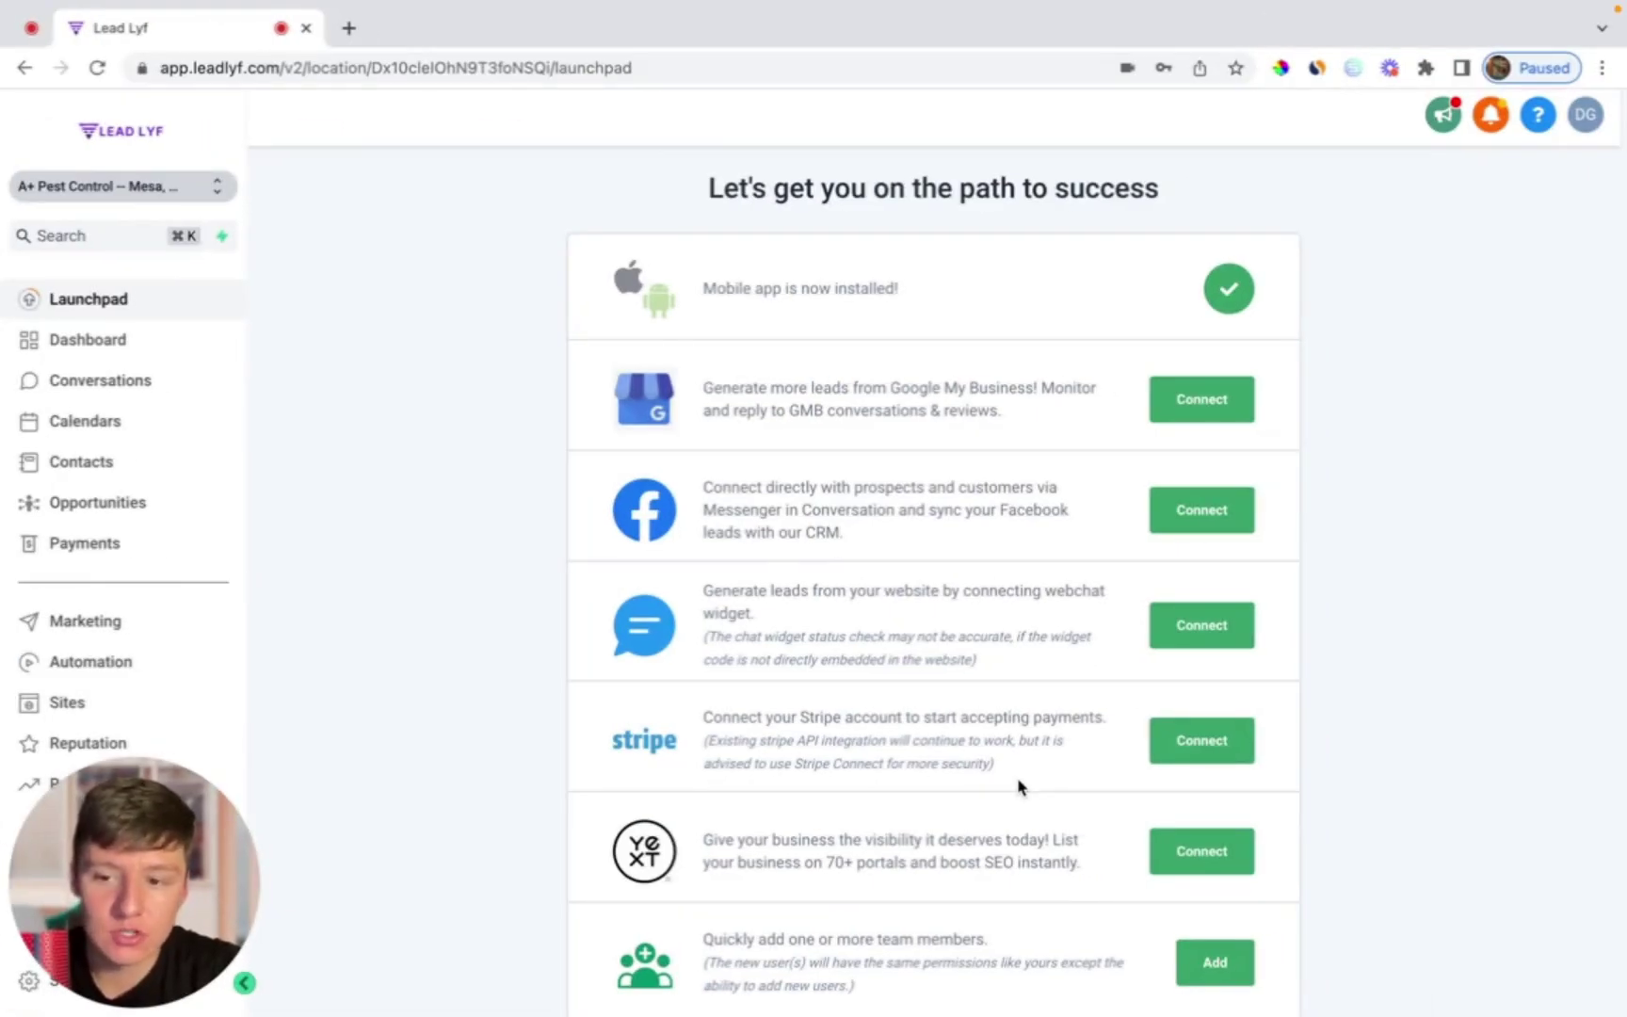
# Step: Open Reputation and review the Overview cards: 0 of 20 invites, zero reviews, zero average rating
pyautogui.click(66, 743)
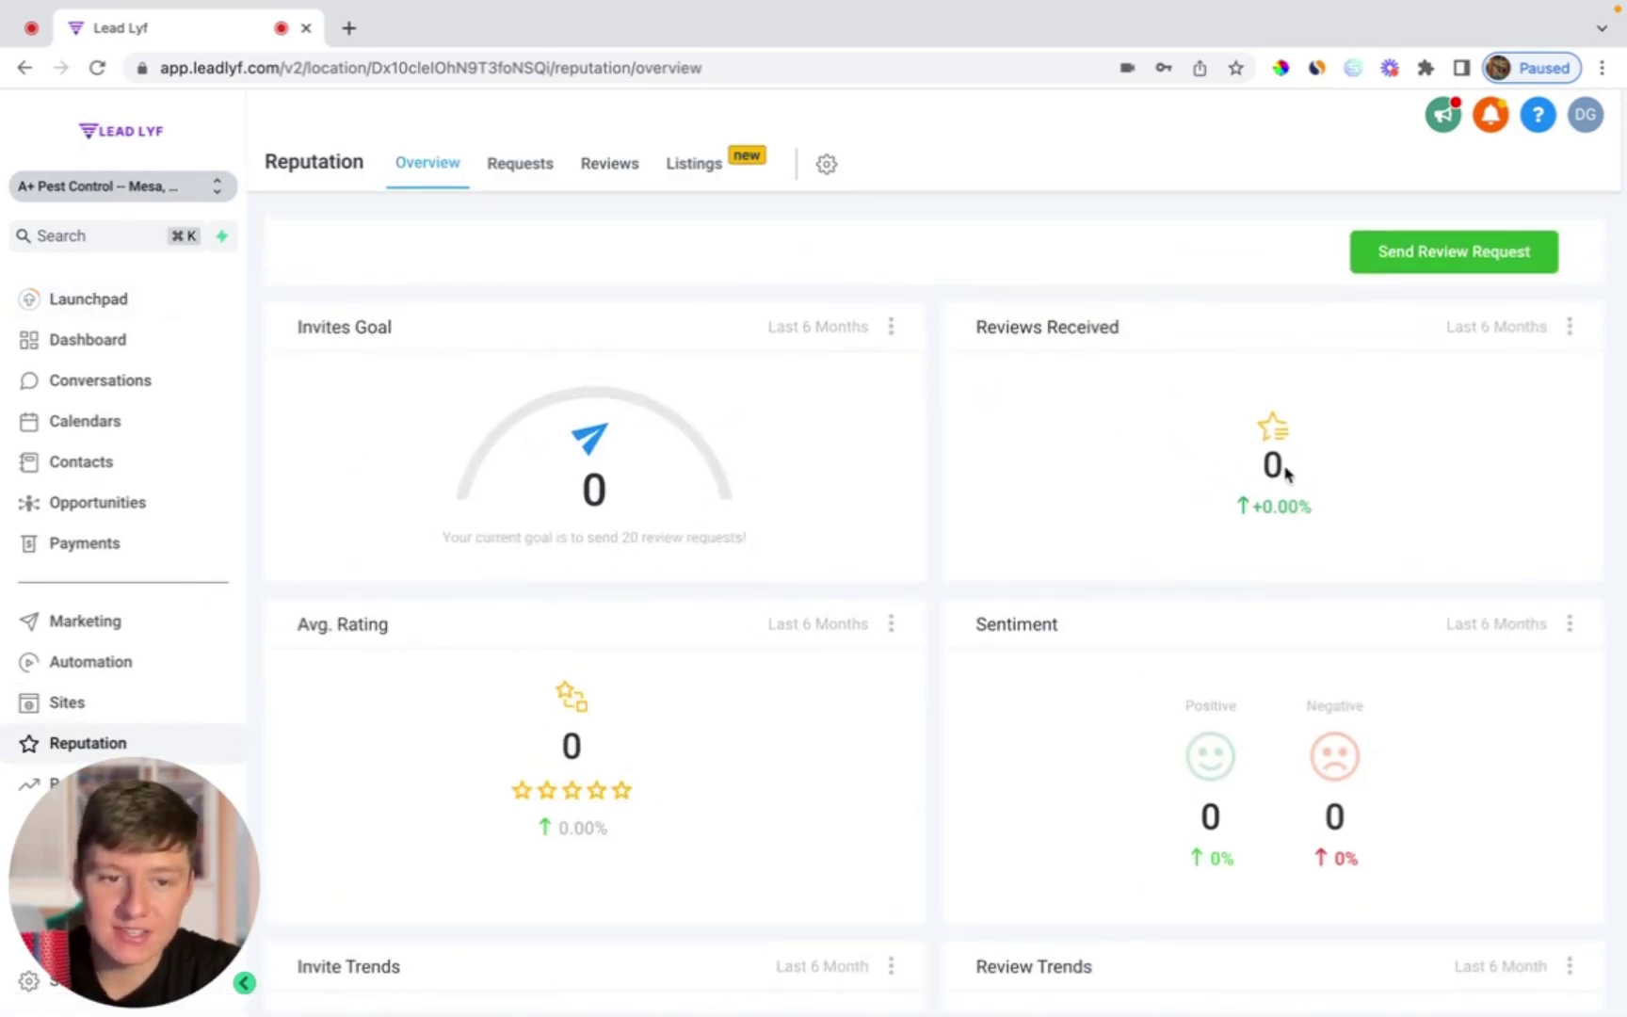
pyautogui.scroll(-2, 581, 824)
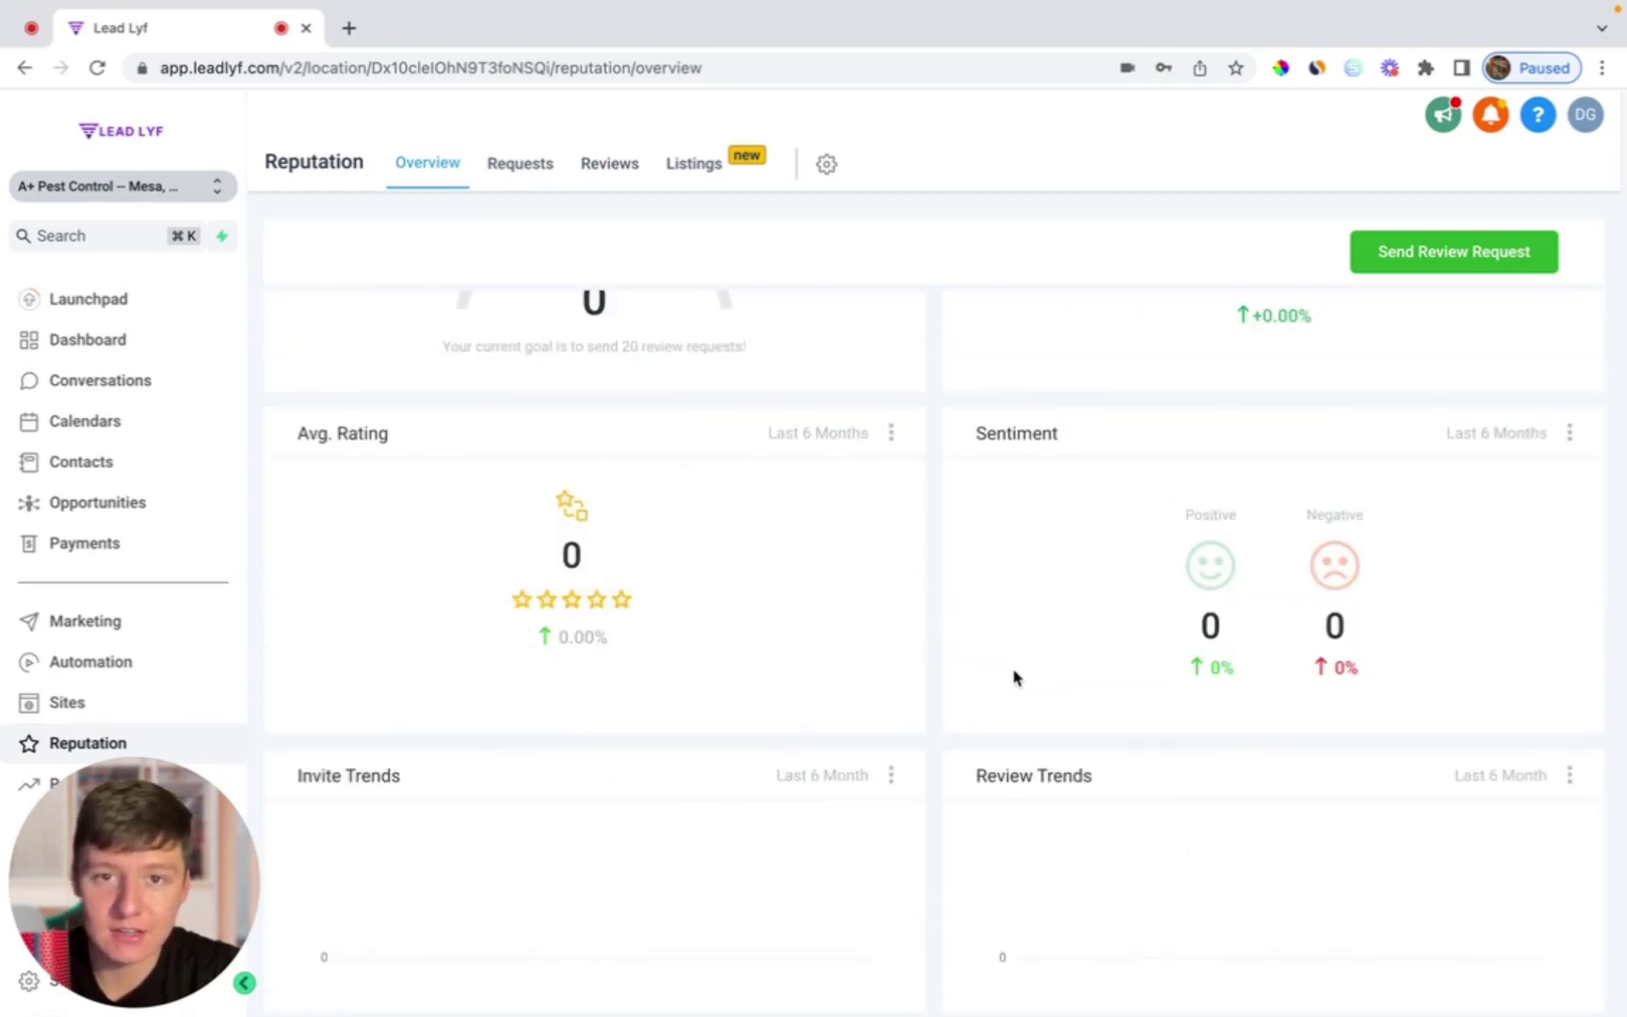
pyautogui.scroll(-1, 1014, 676)
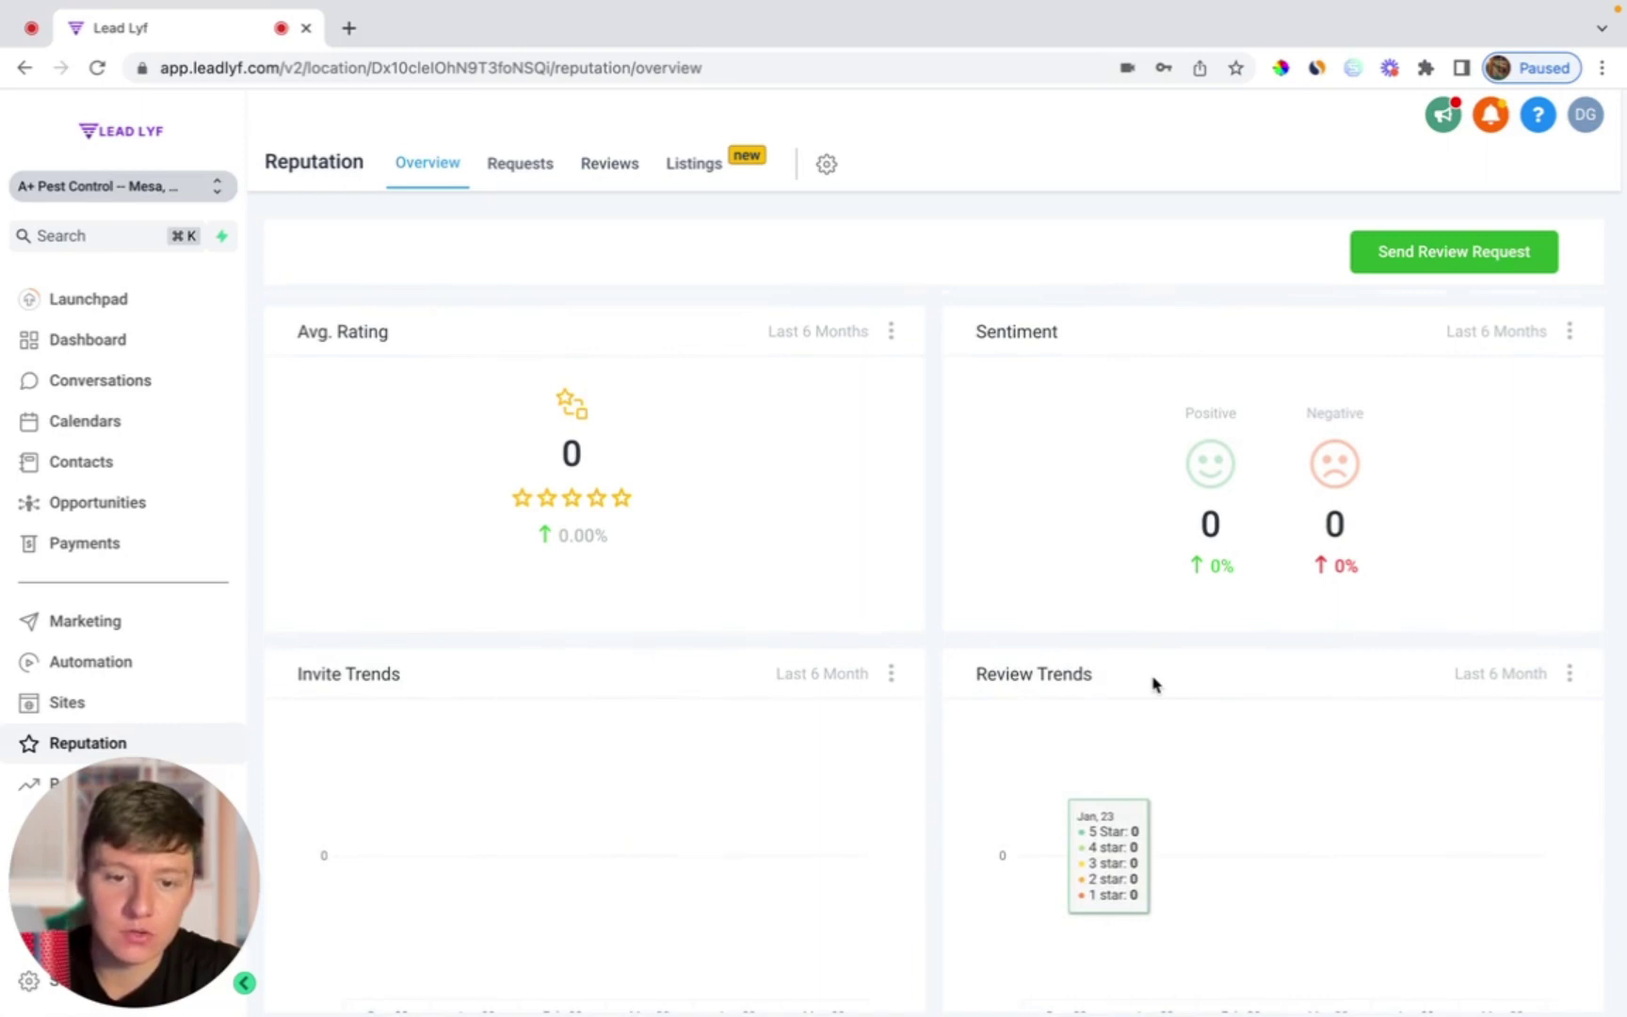
pyautogui.scroll(-3, 1155, 684)
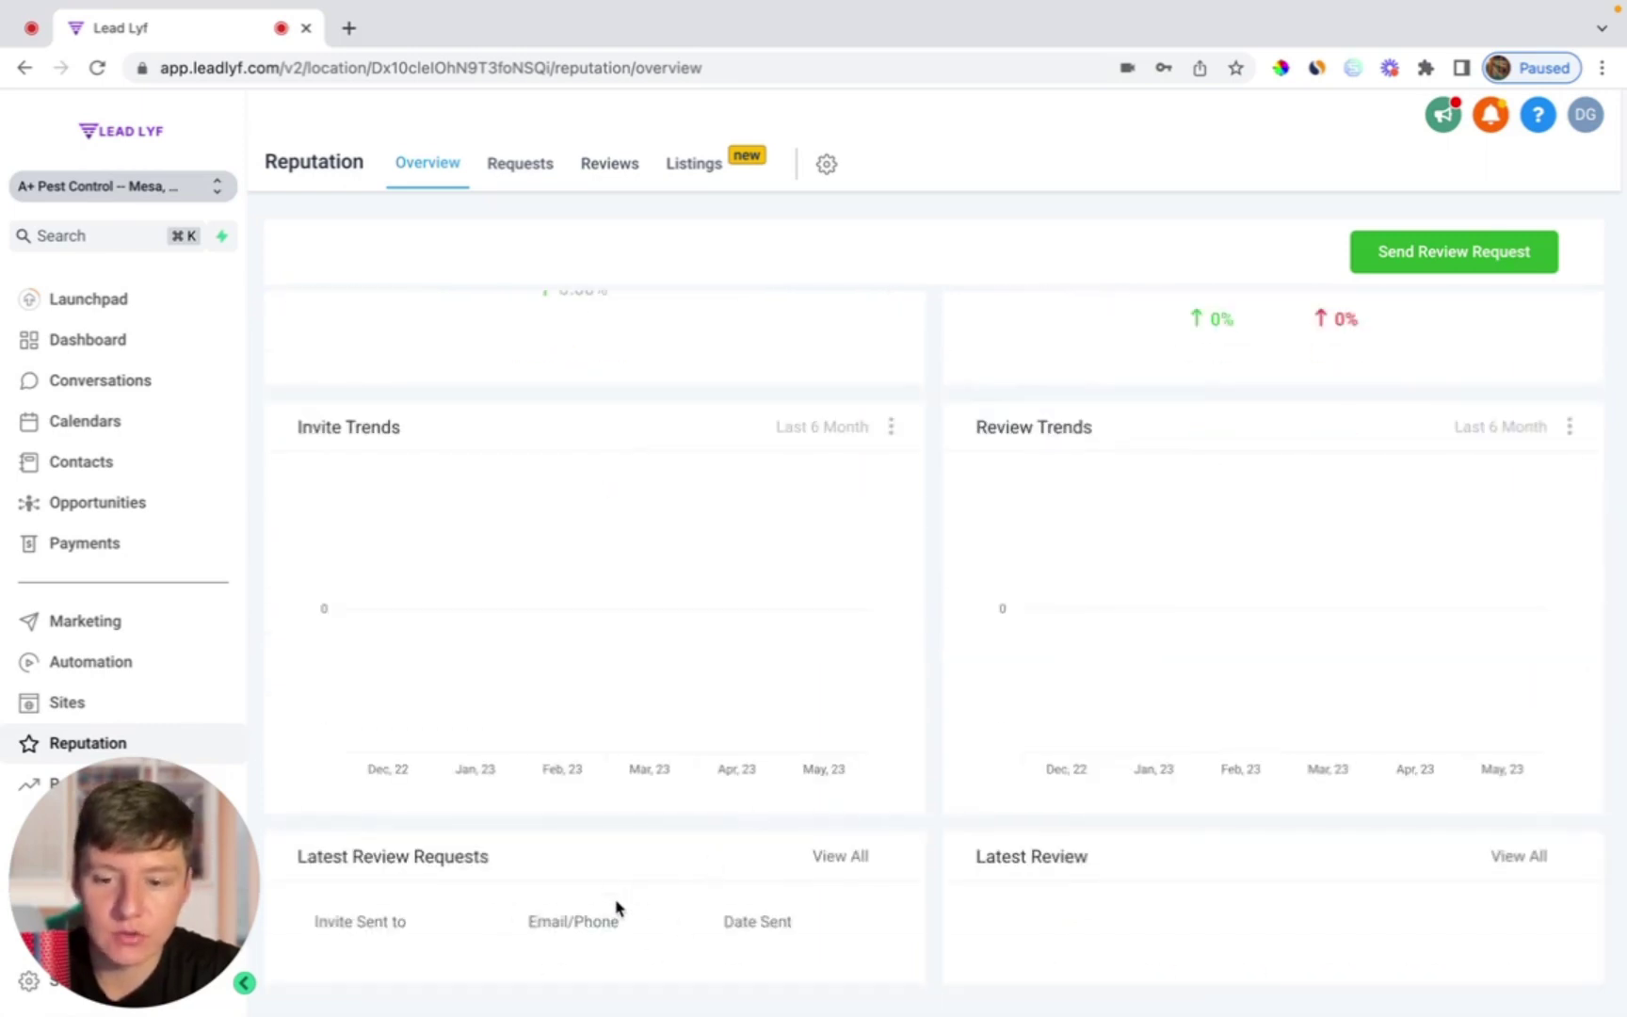
pyautogui.scroll(6, 1130, 904)
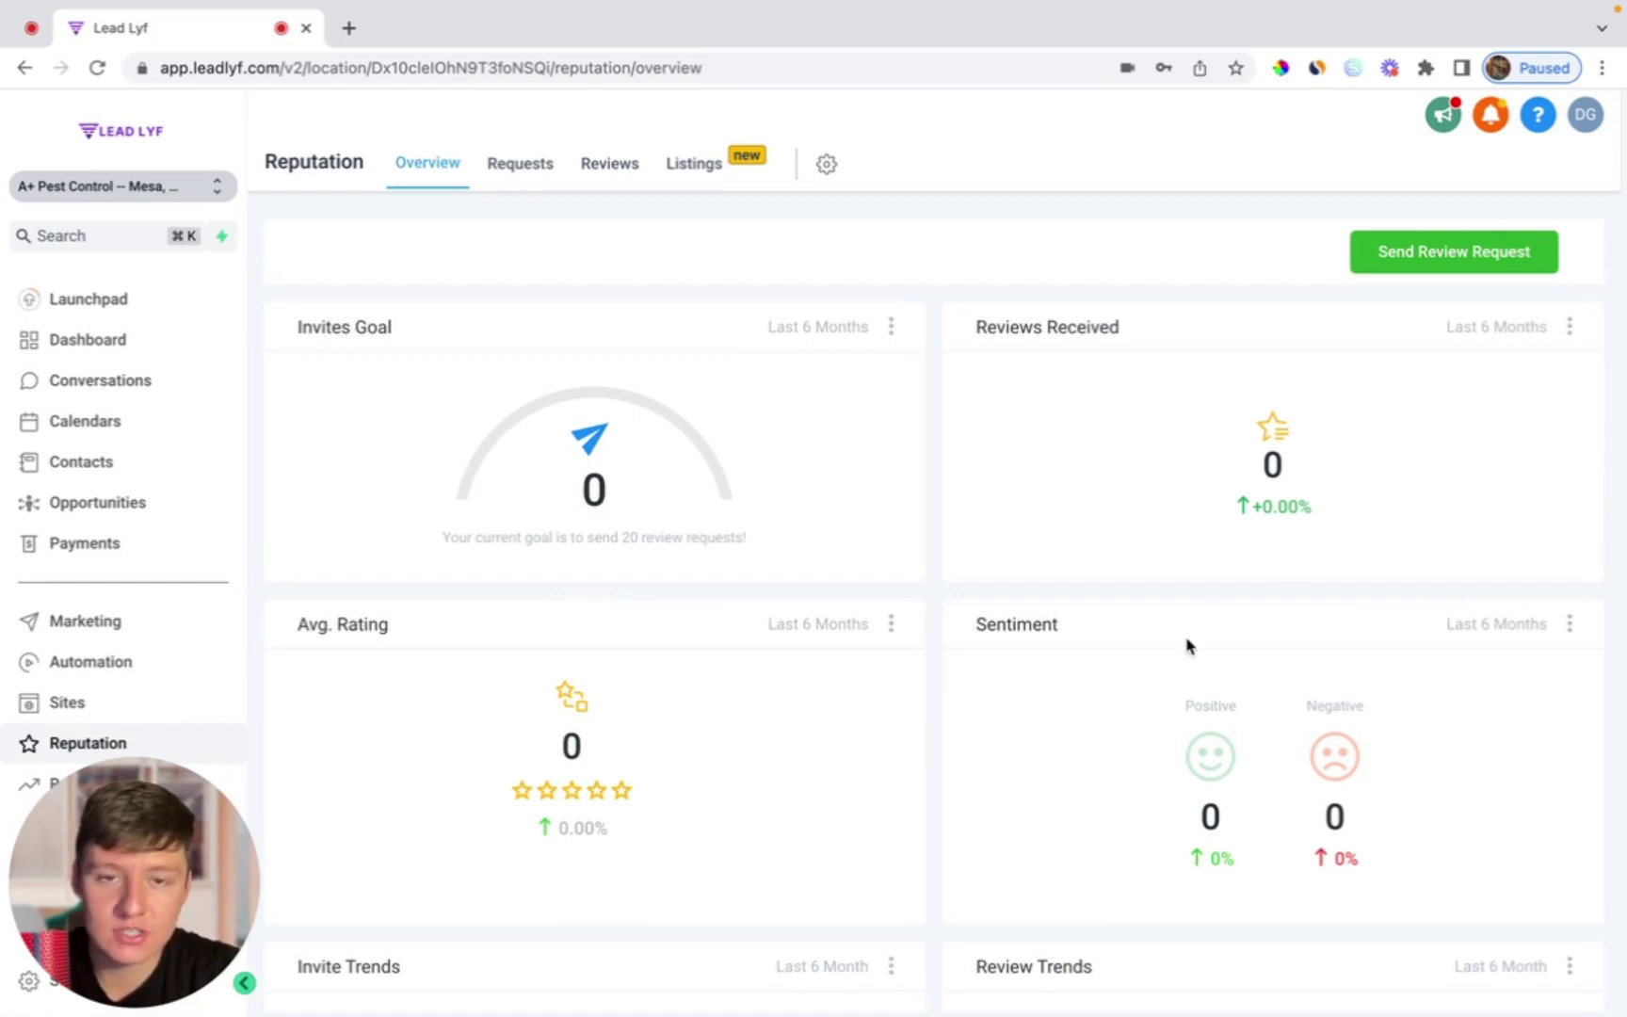
# Step: Open and dismiss the Client Check In review request form, then view the empty Requests list
pyautogui.click(1426, 263)
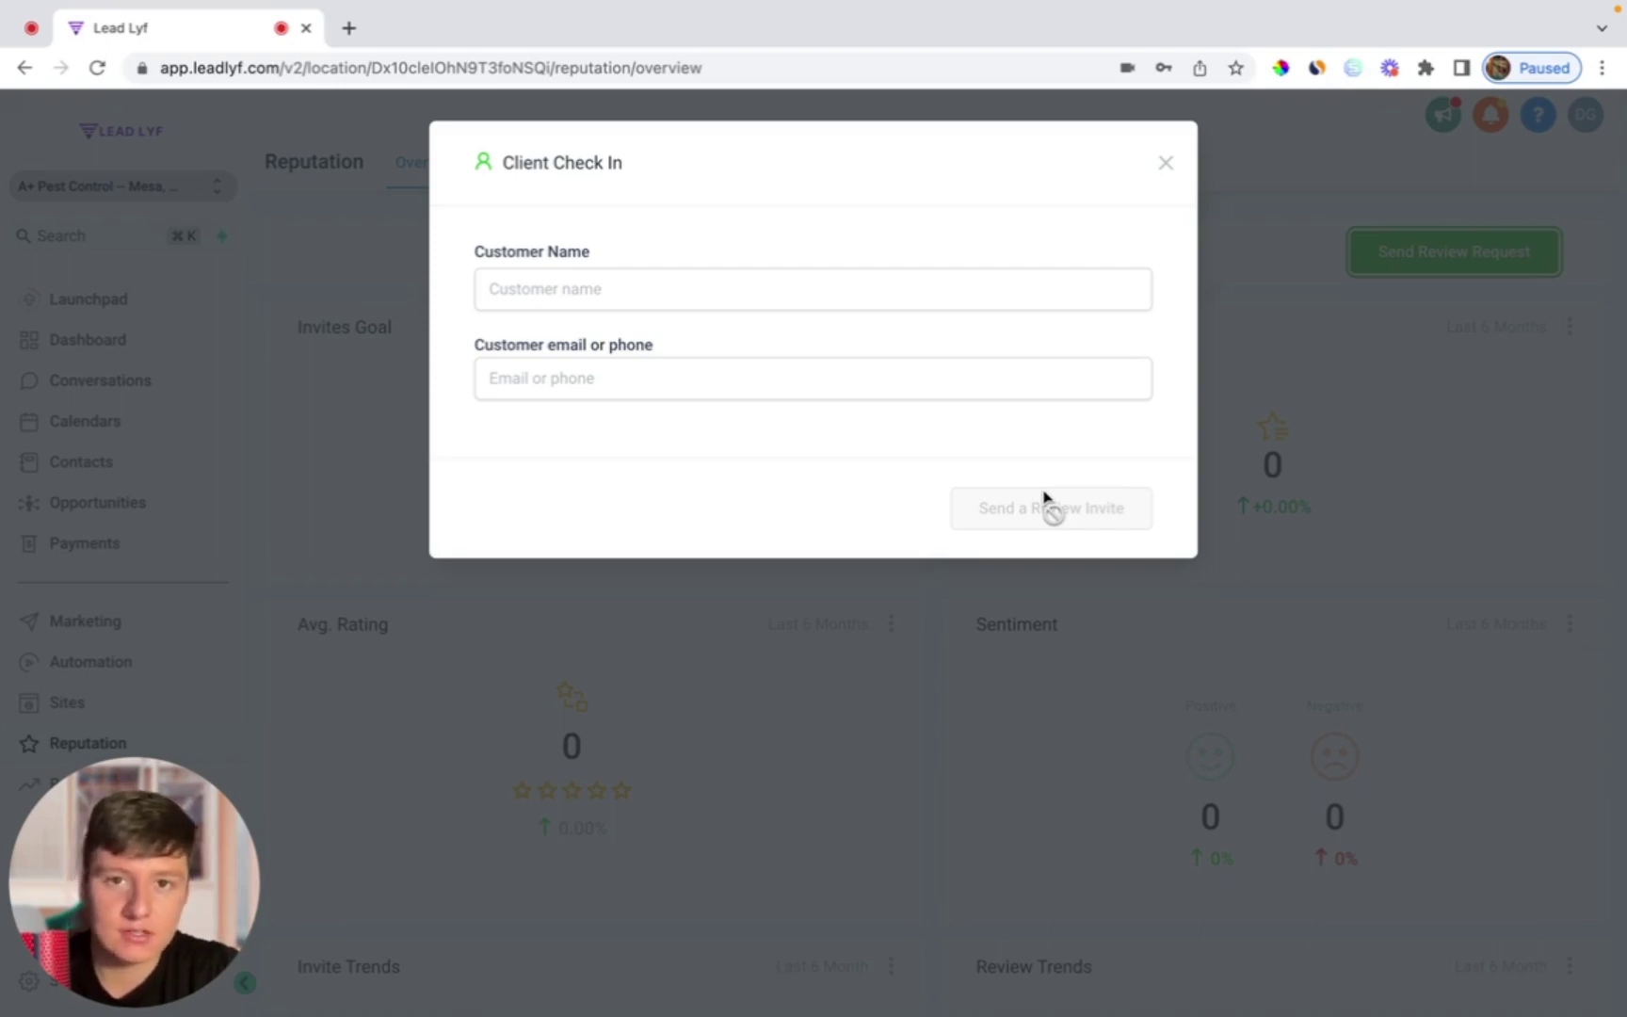
pyautogui.click(1166, 164)
pyautogui.click(534, 167)
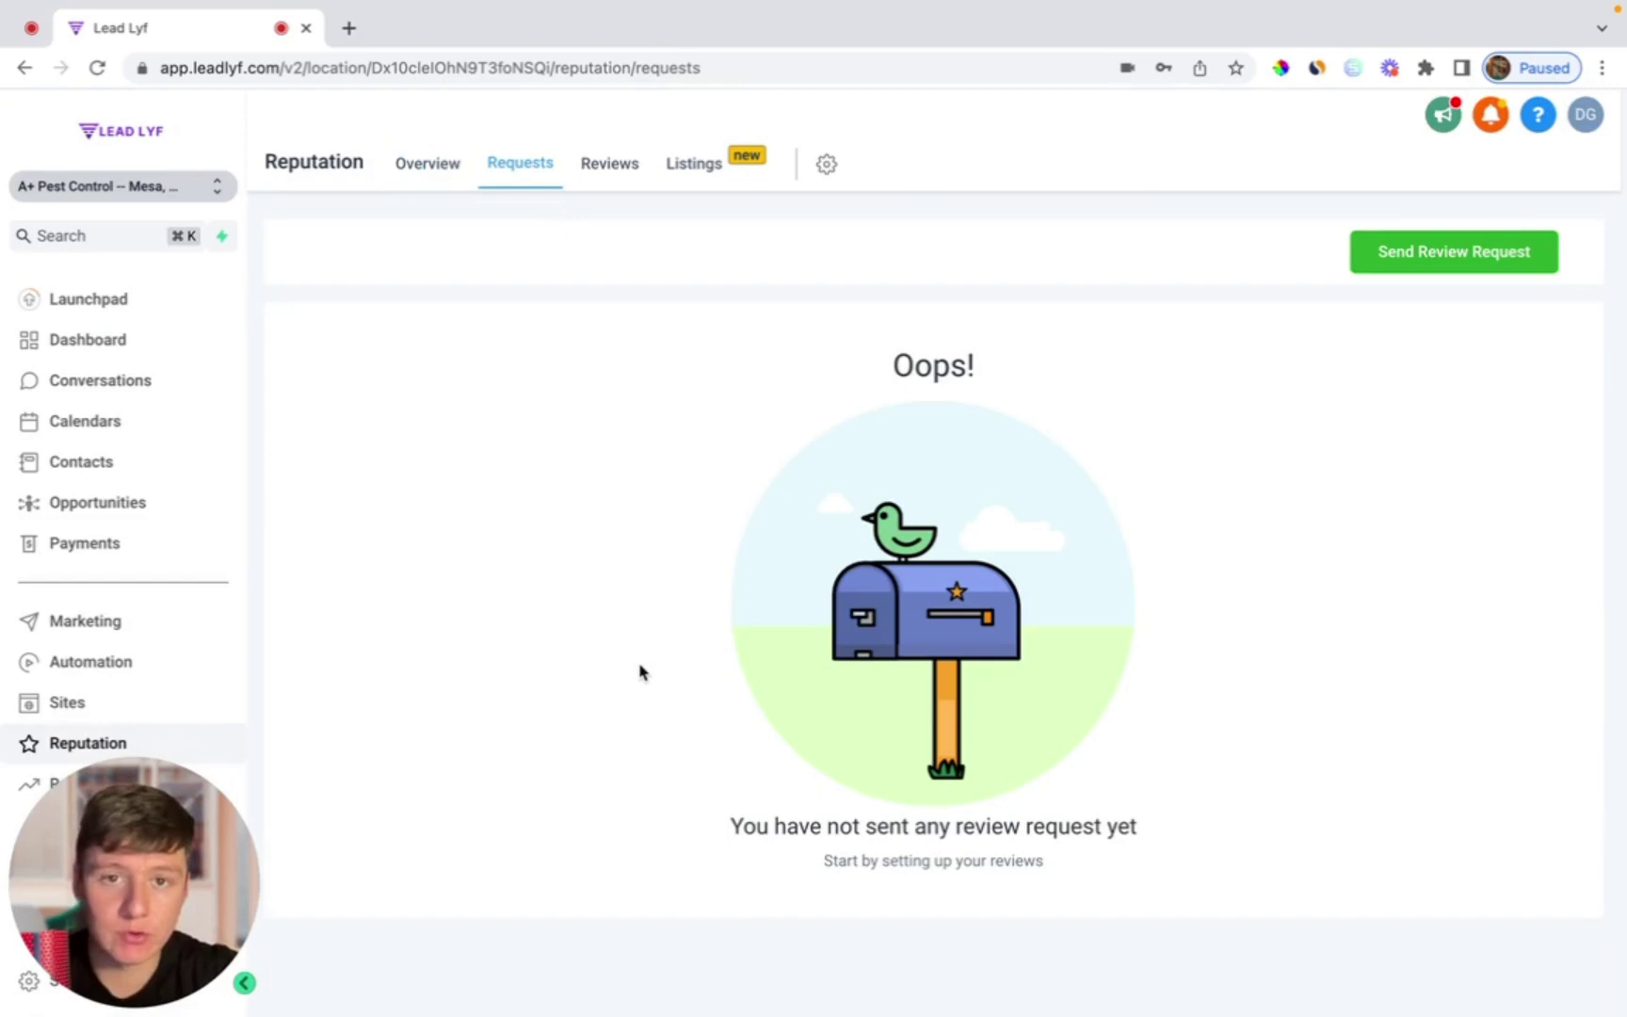
# Step: Look at the Reviews tab, then the Listings tab offering Yext Listings at $49/month
pyautogui.click(617, 175)
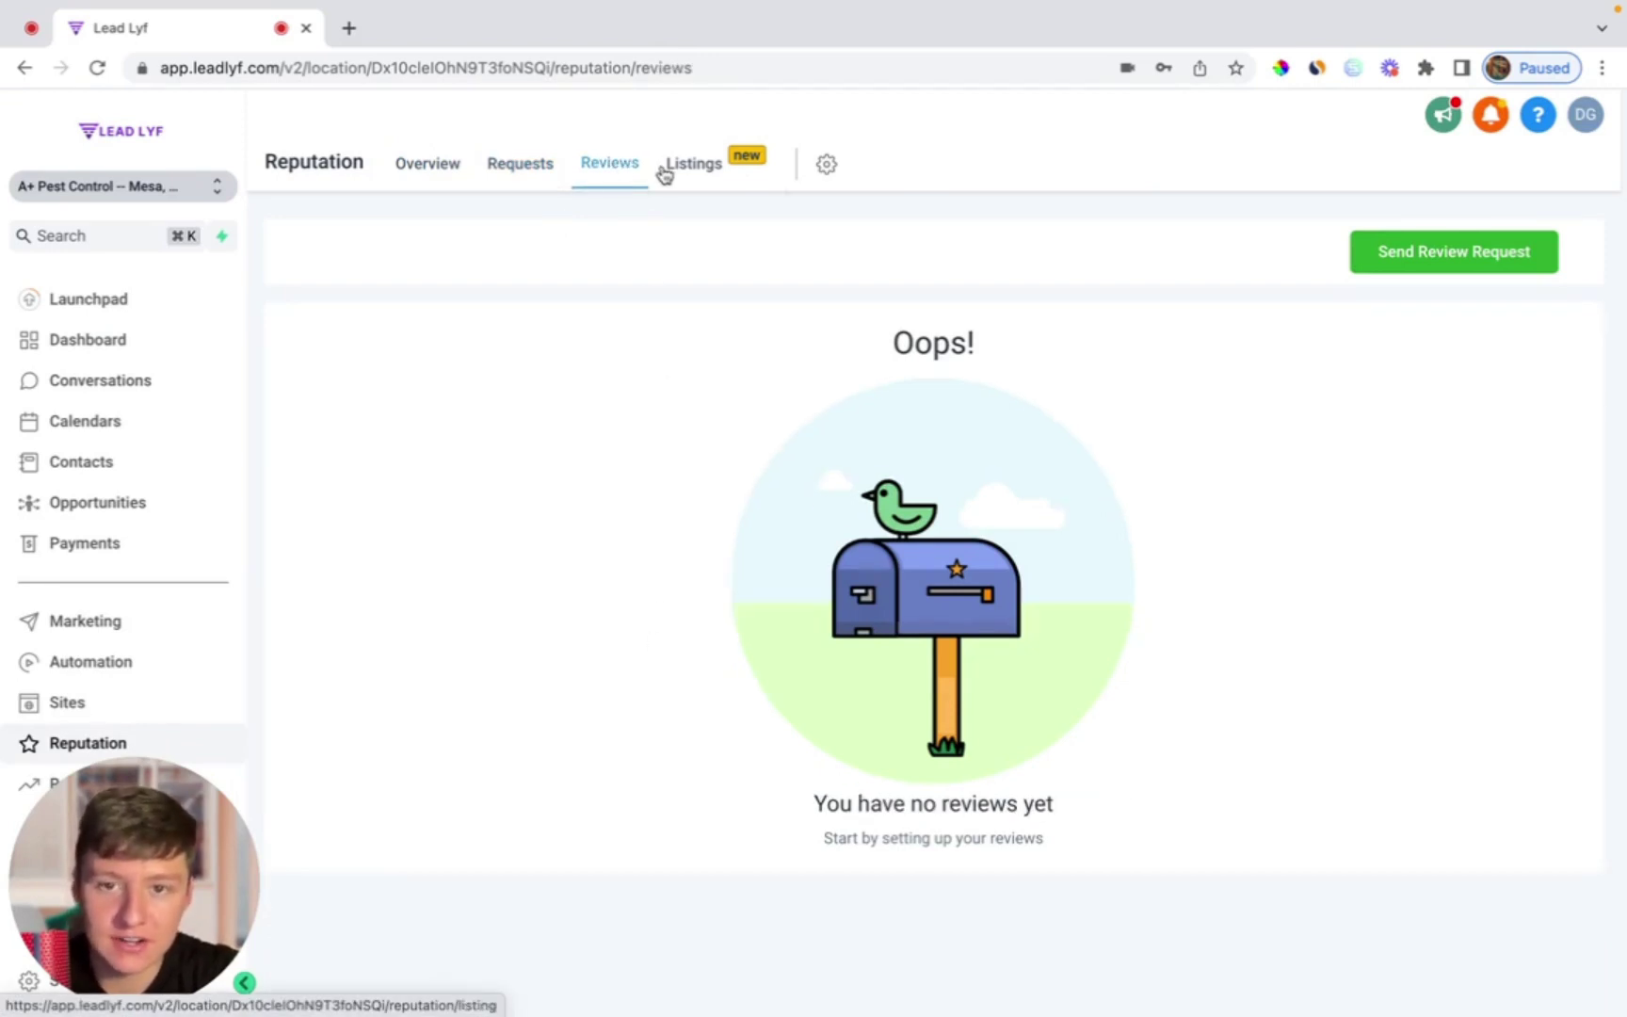
pyautogui.click(691, 169)
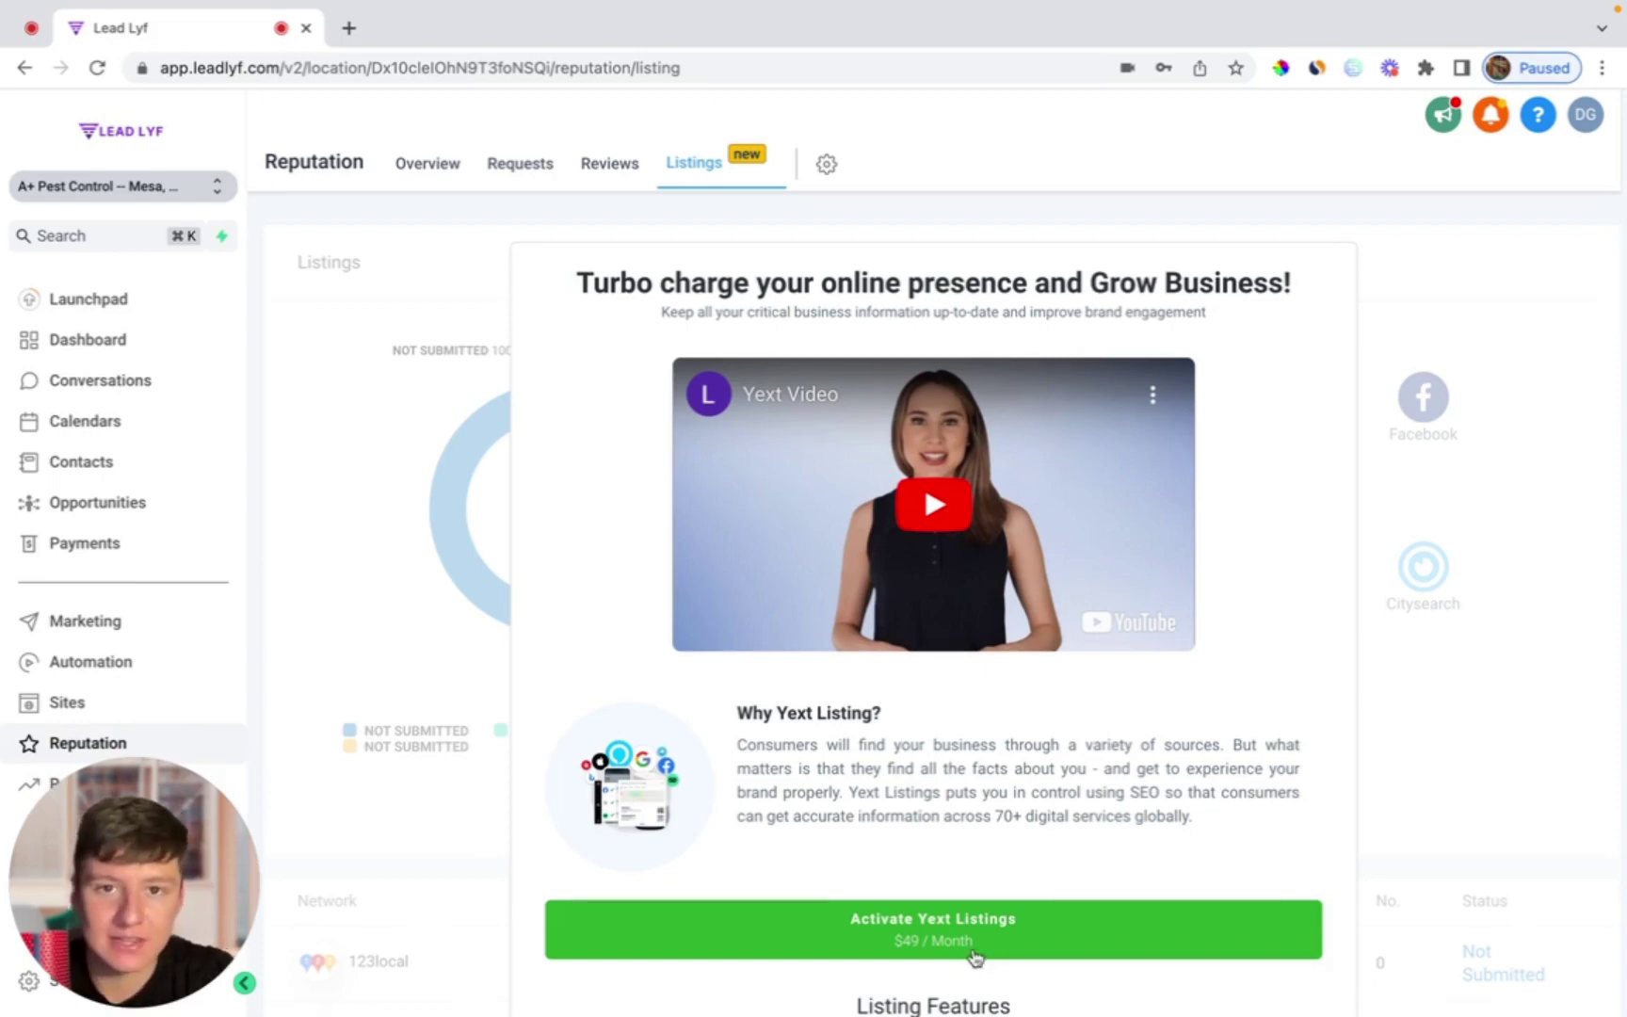
# Step: Browse the Yext listings, return to the Reputation Overview, and open Google in a new tab
pyautogui.scroll(-10, 975, 958)
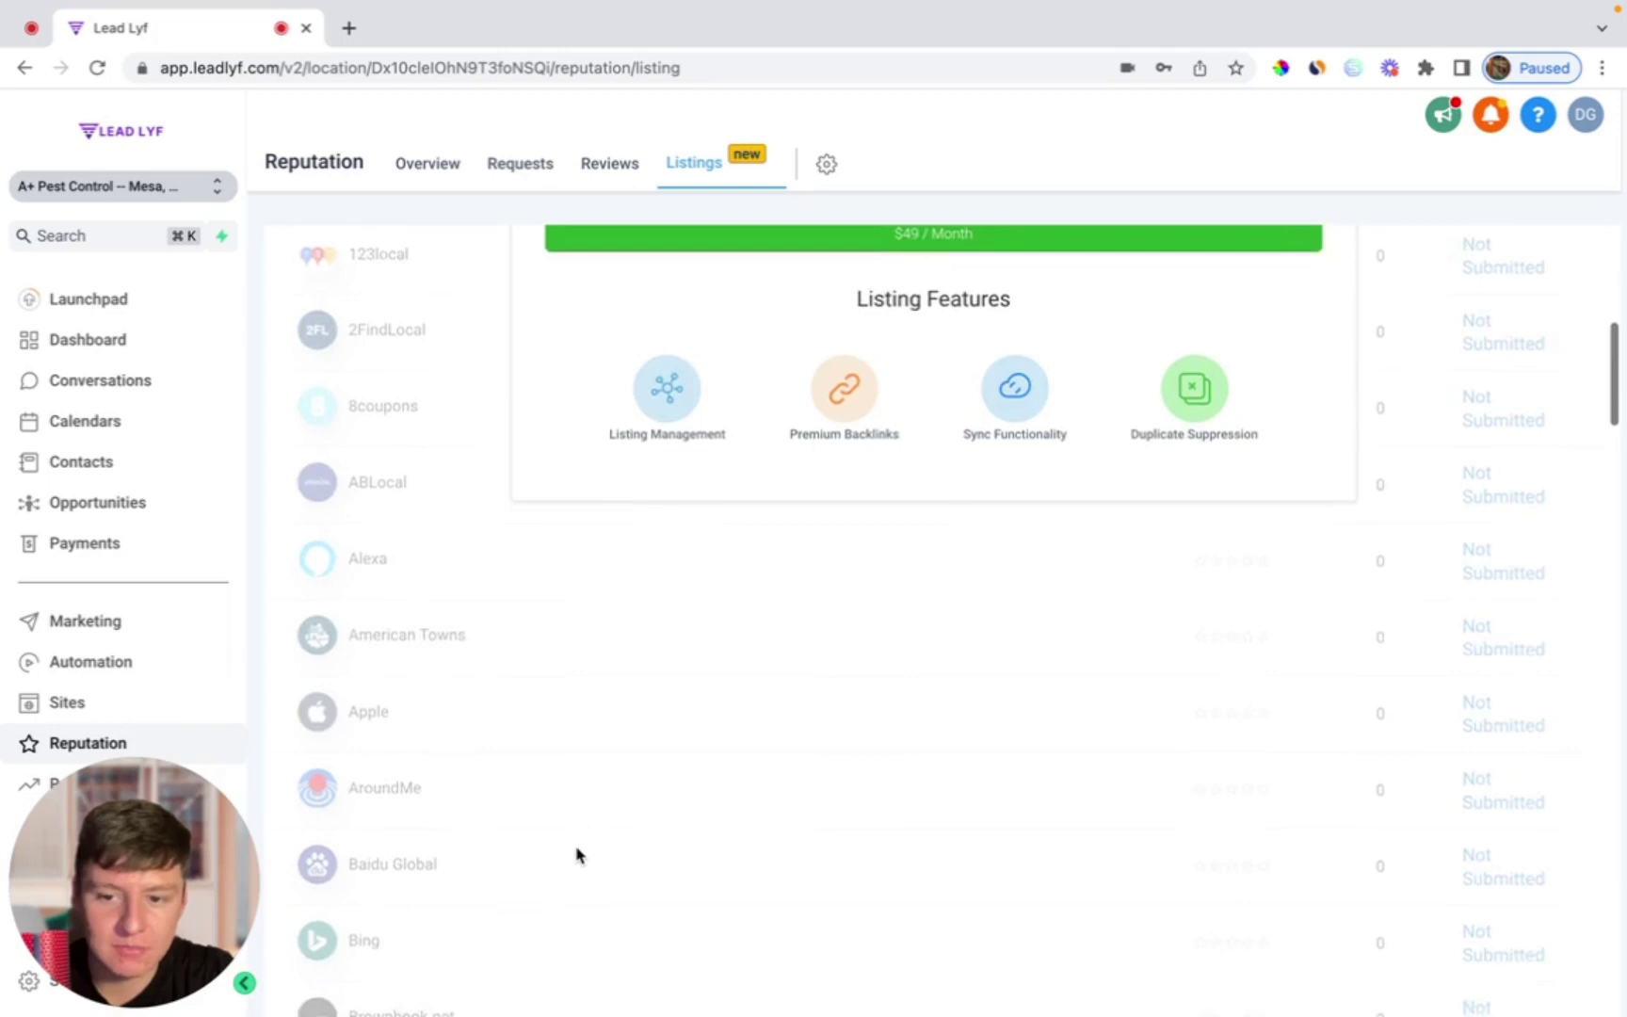
pyautogui.scroll(-15, 577, 854)
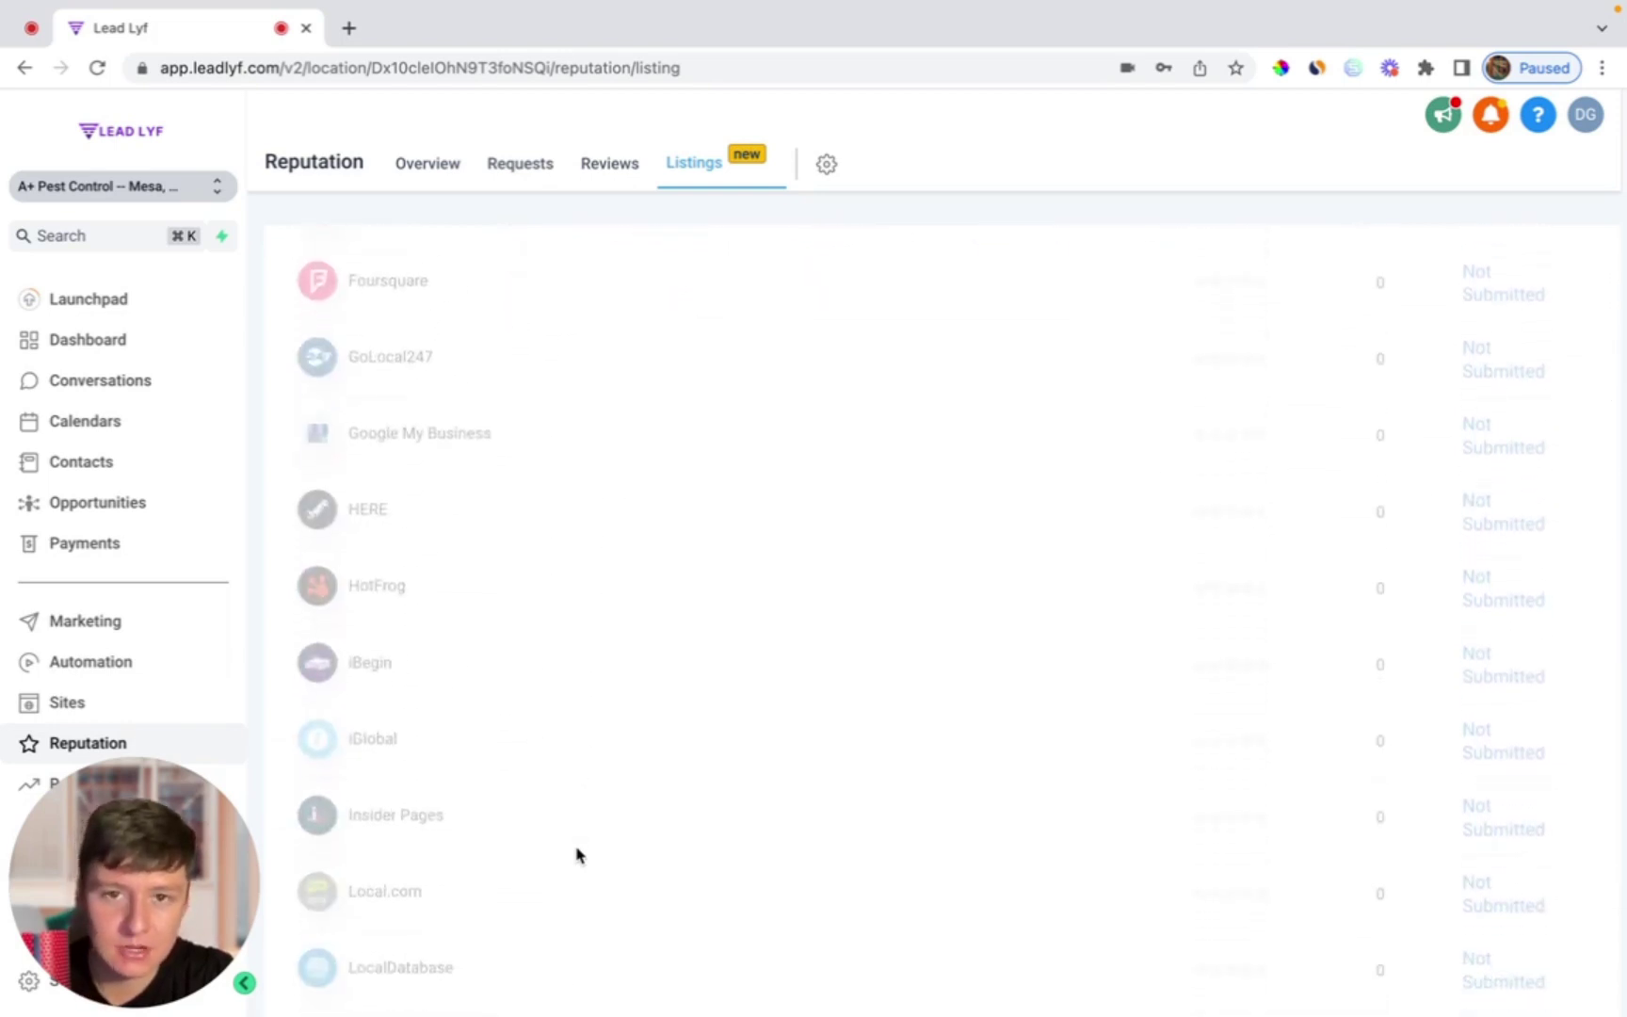
pyautogui.scroll(20, 1101, 749)
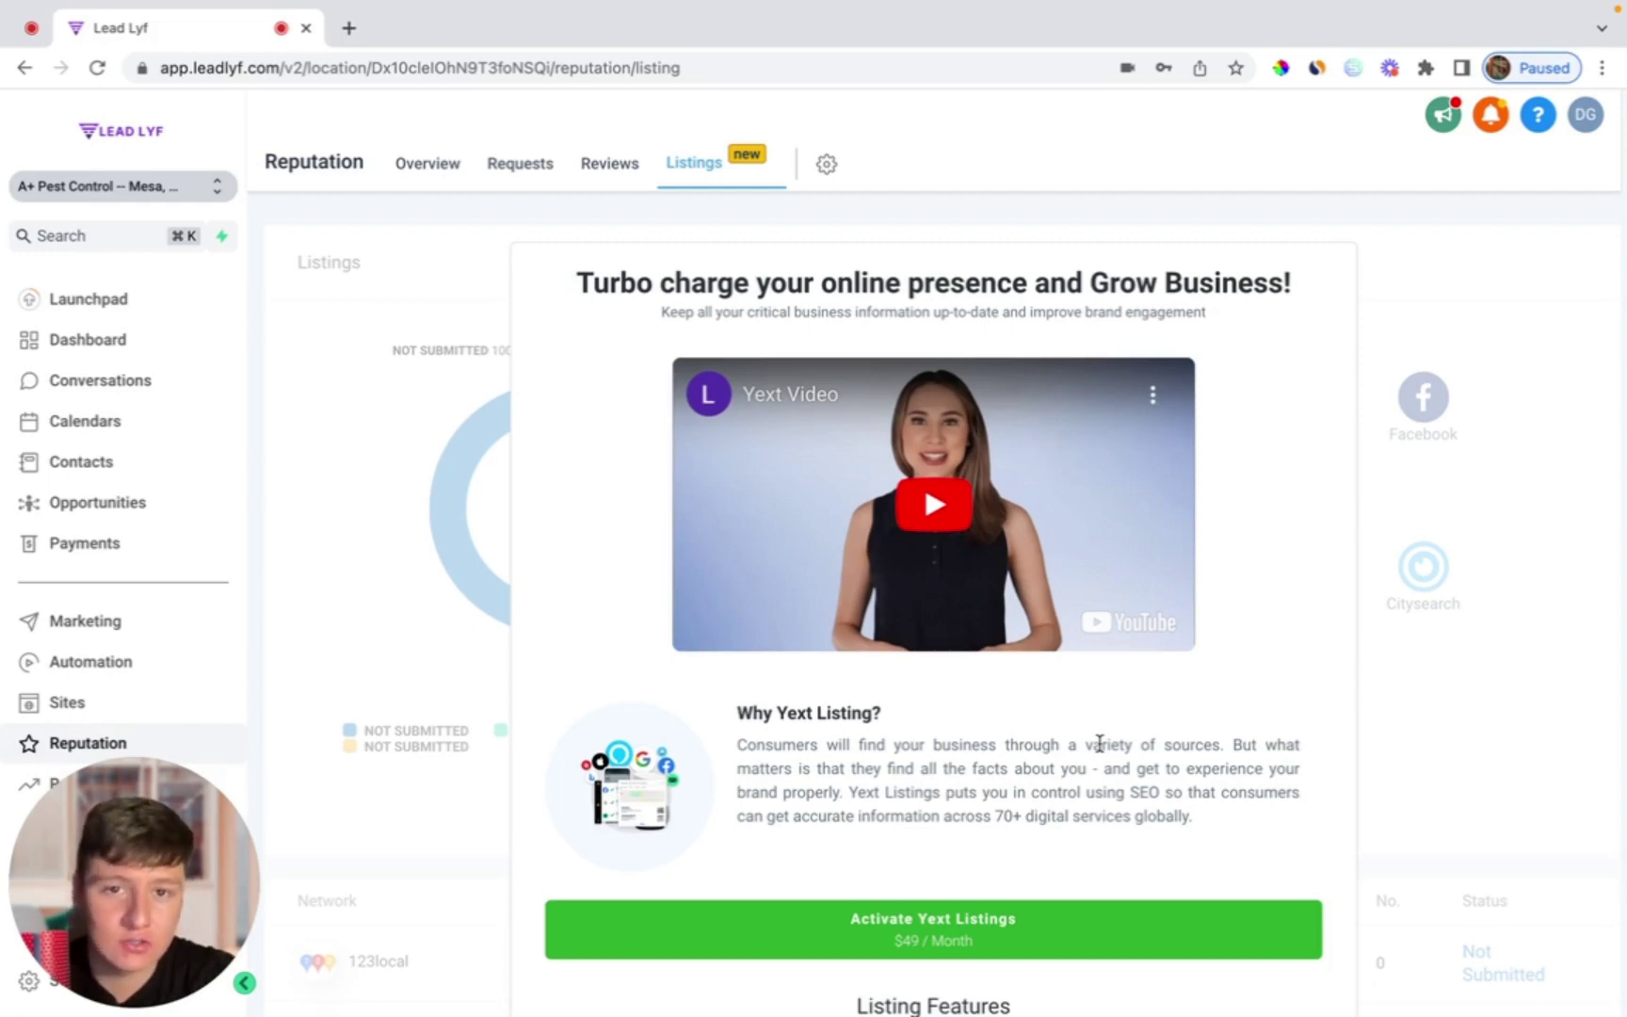
pyautogui.scroll(-8, 450, 781)
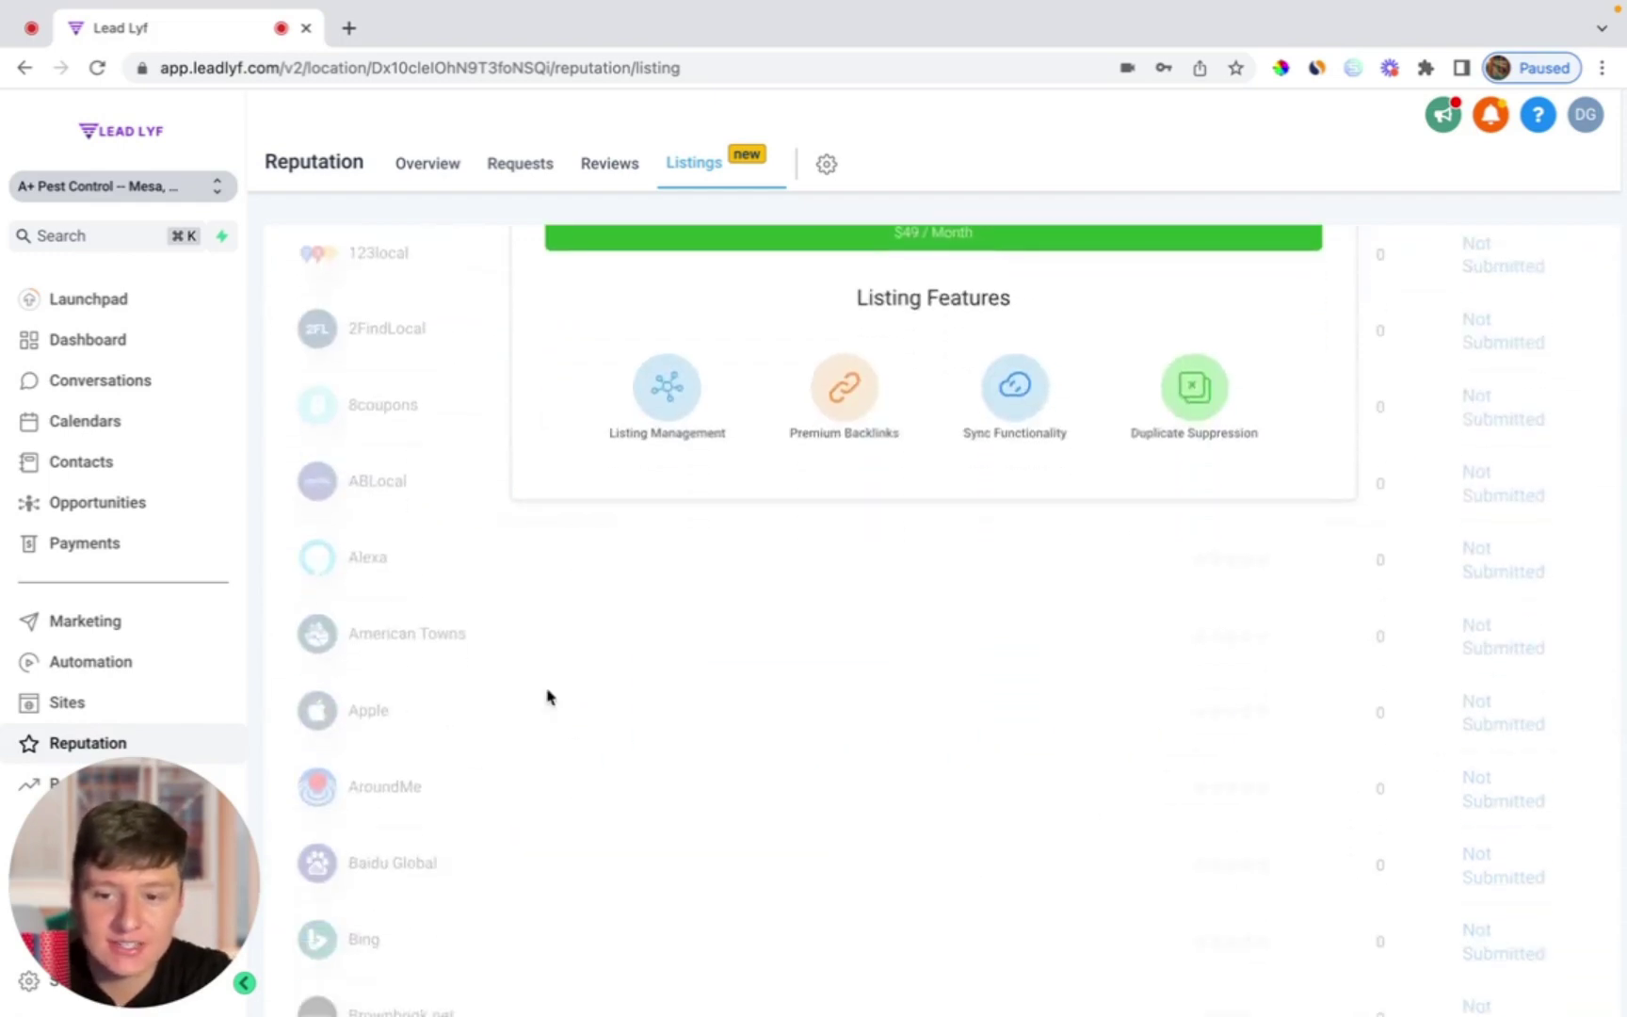
pyautogui.scroll(-1, 569, 726)
pyautogui.scroll(10, 569, 726)
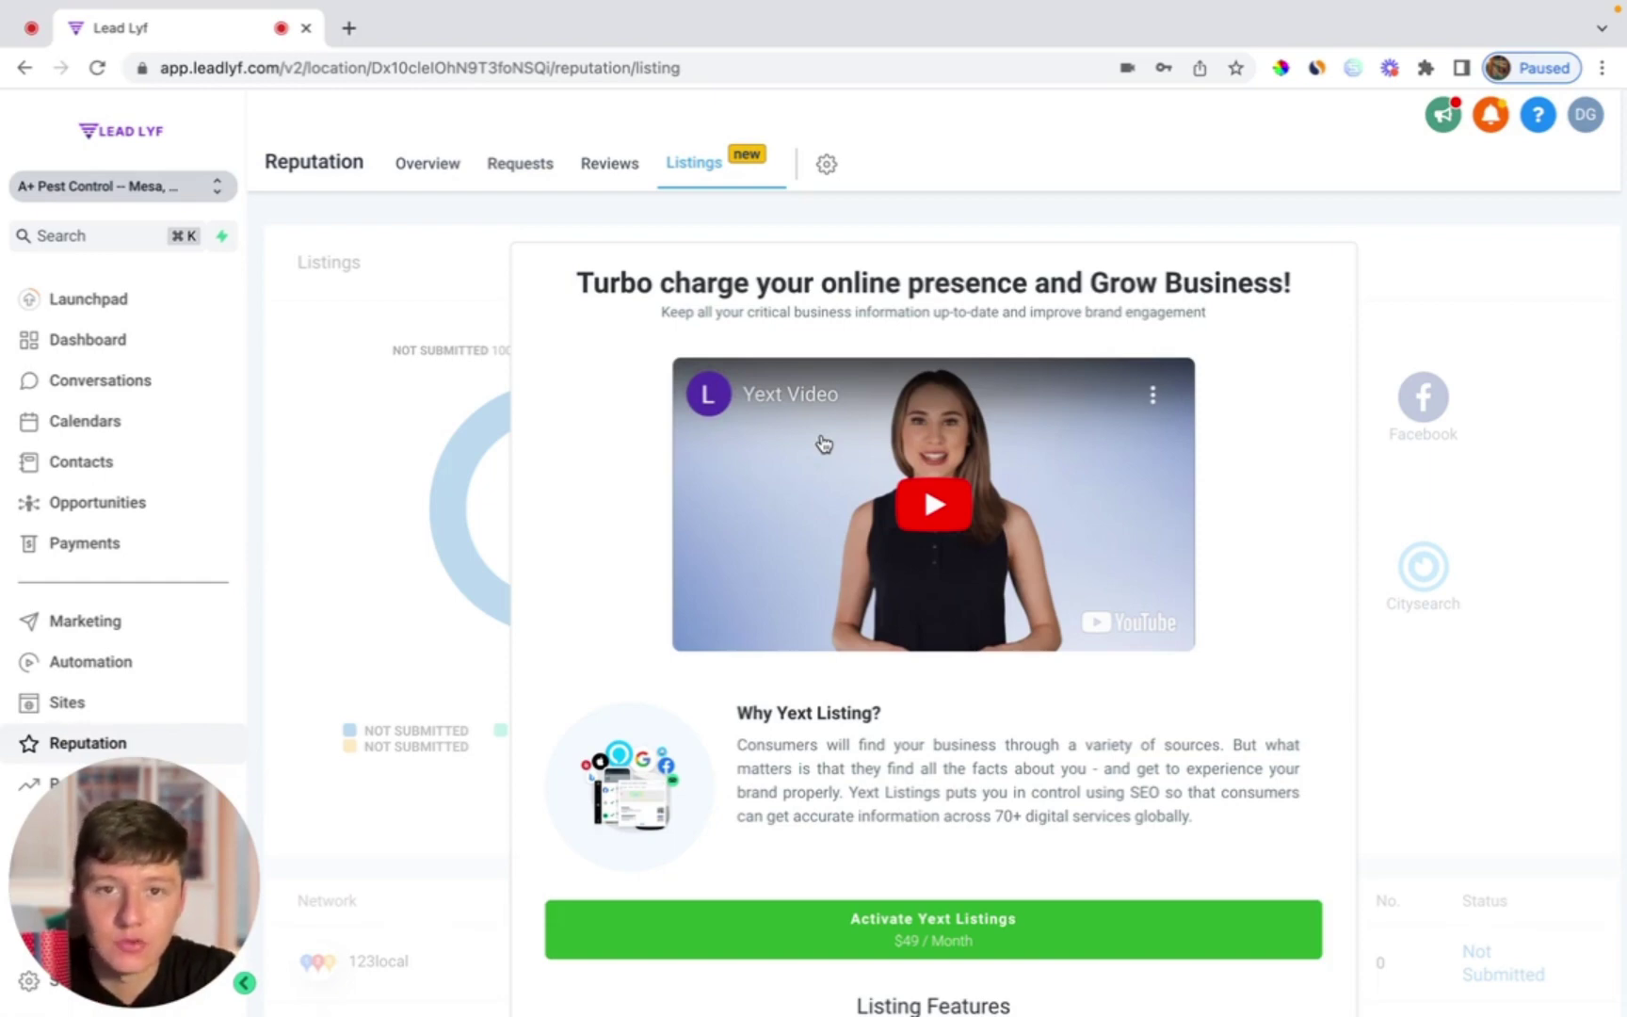
pyautogui.click(433, 173)
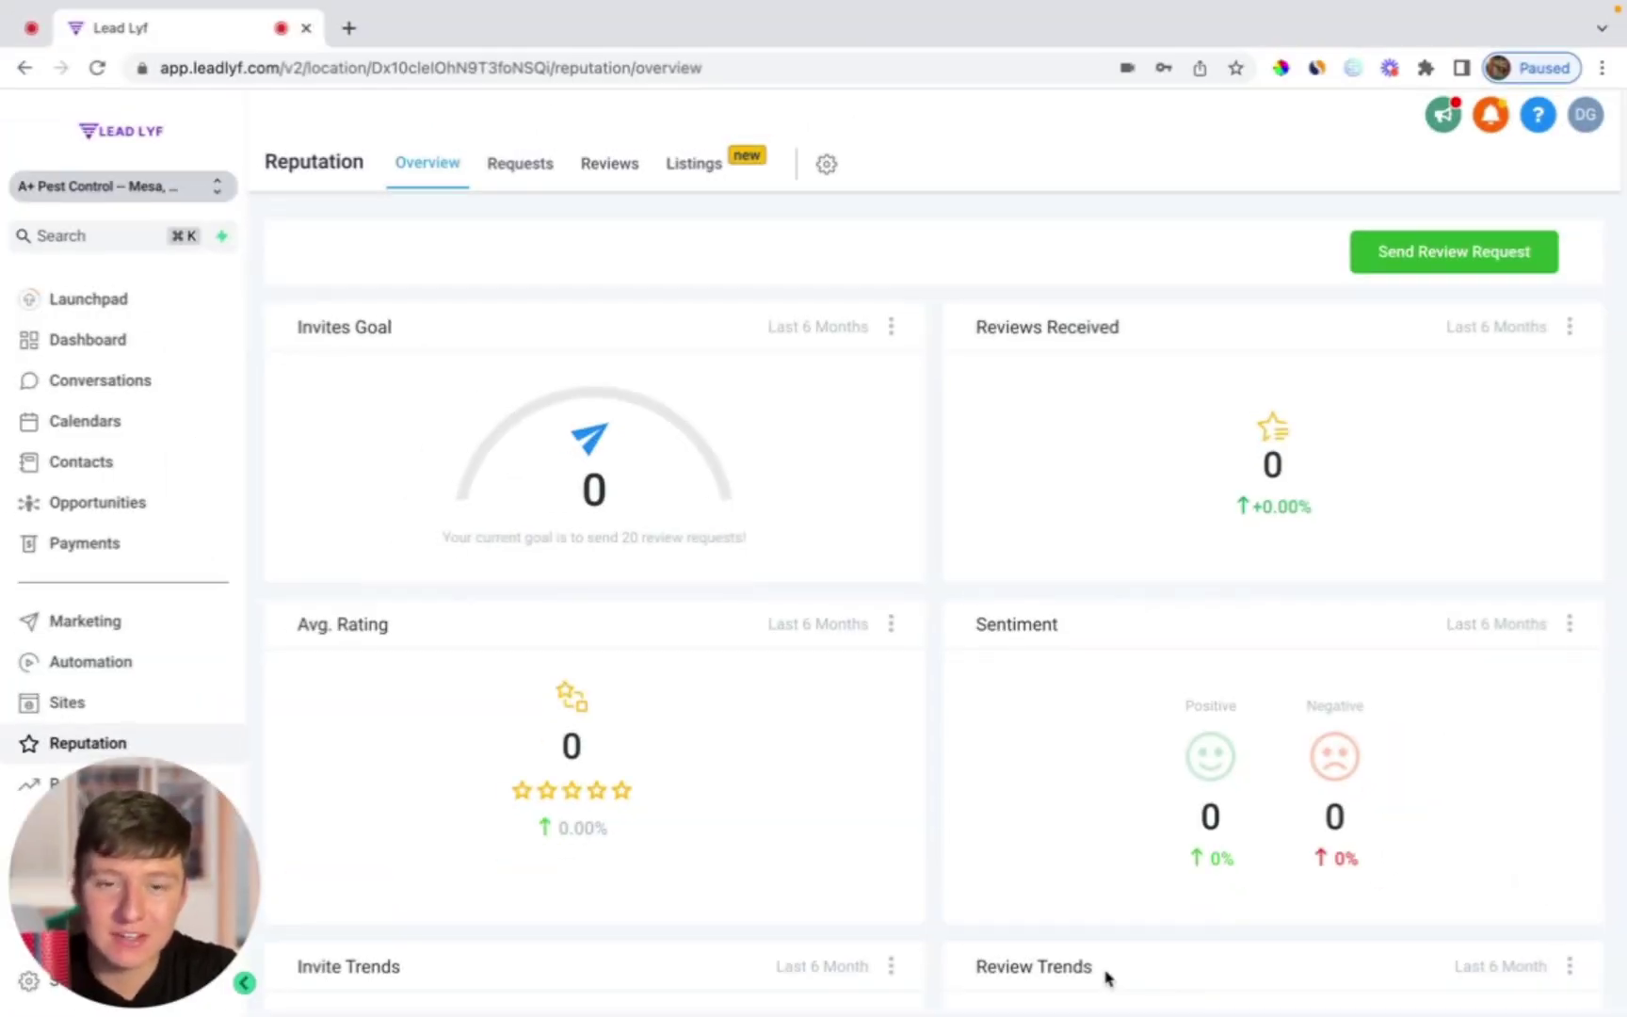
pyautogui.click(348, 28)
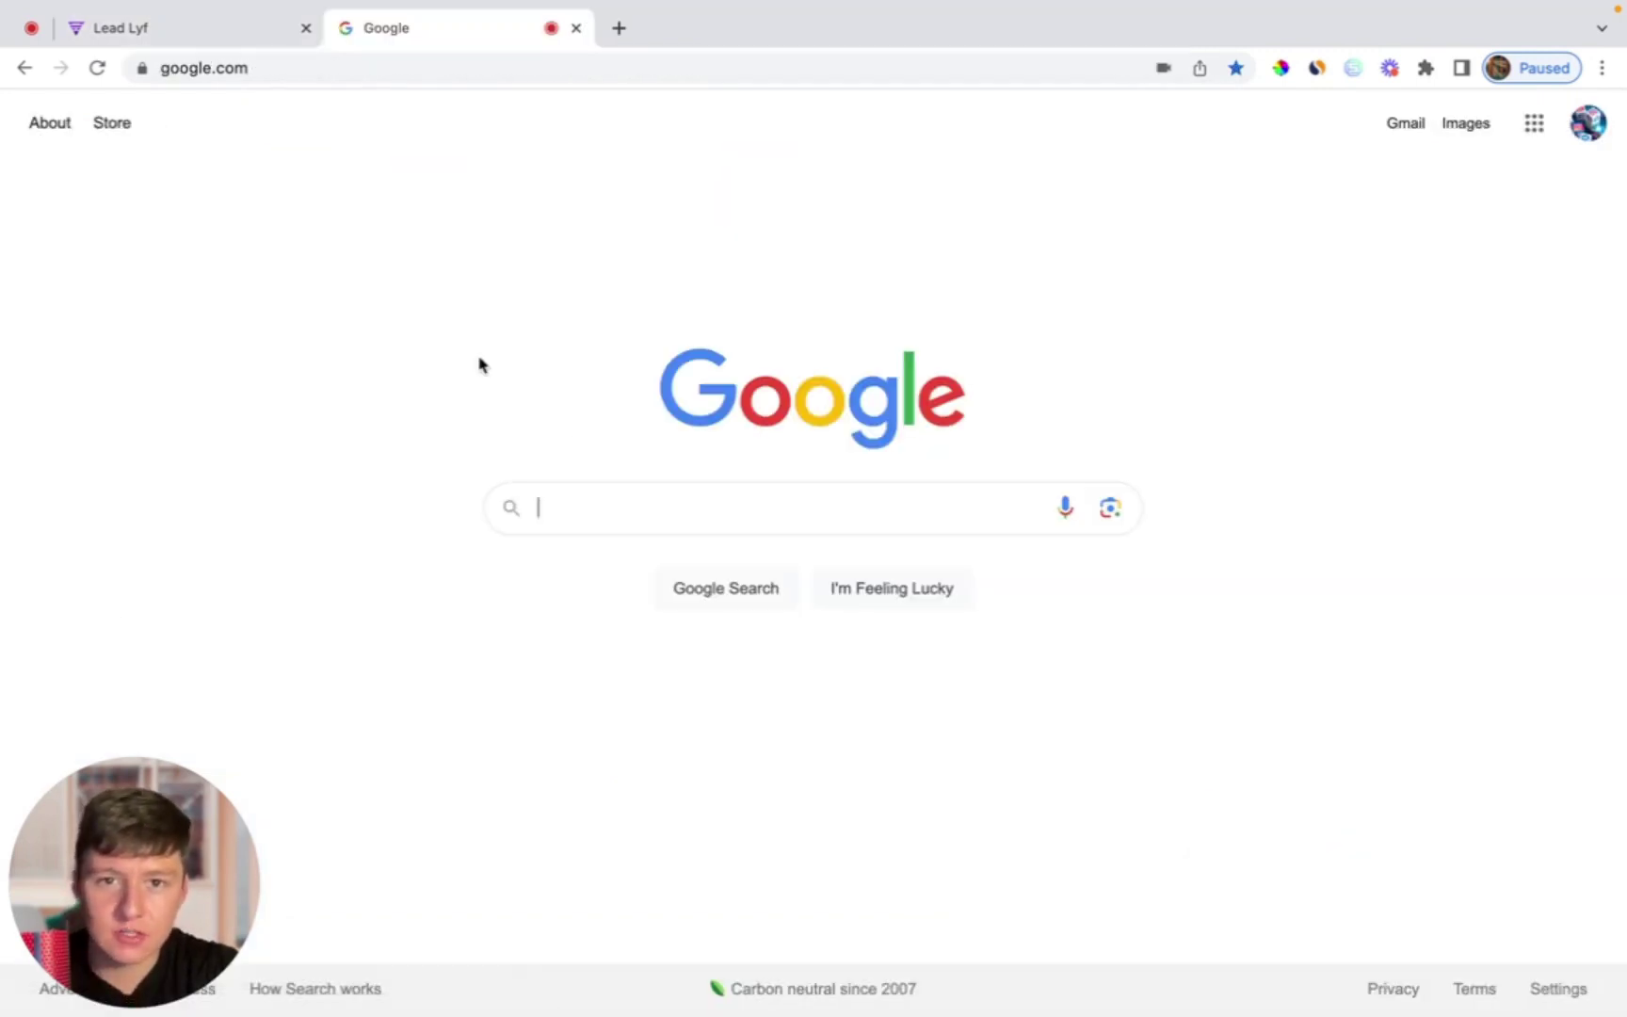
# Step: Search Google for 'painters' and scroll to the local businesses with star ratings
pyautogui.write('painters')
pyautogui.press('Return')
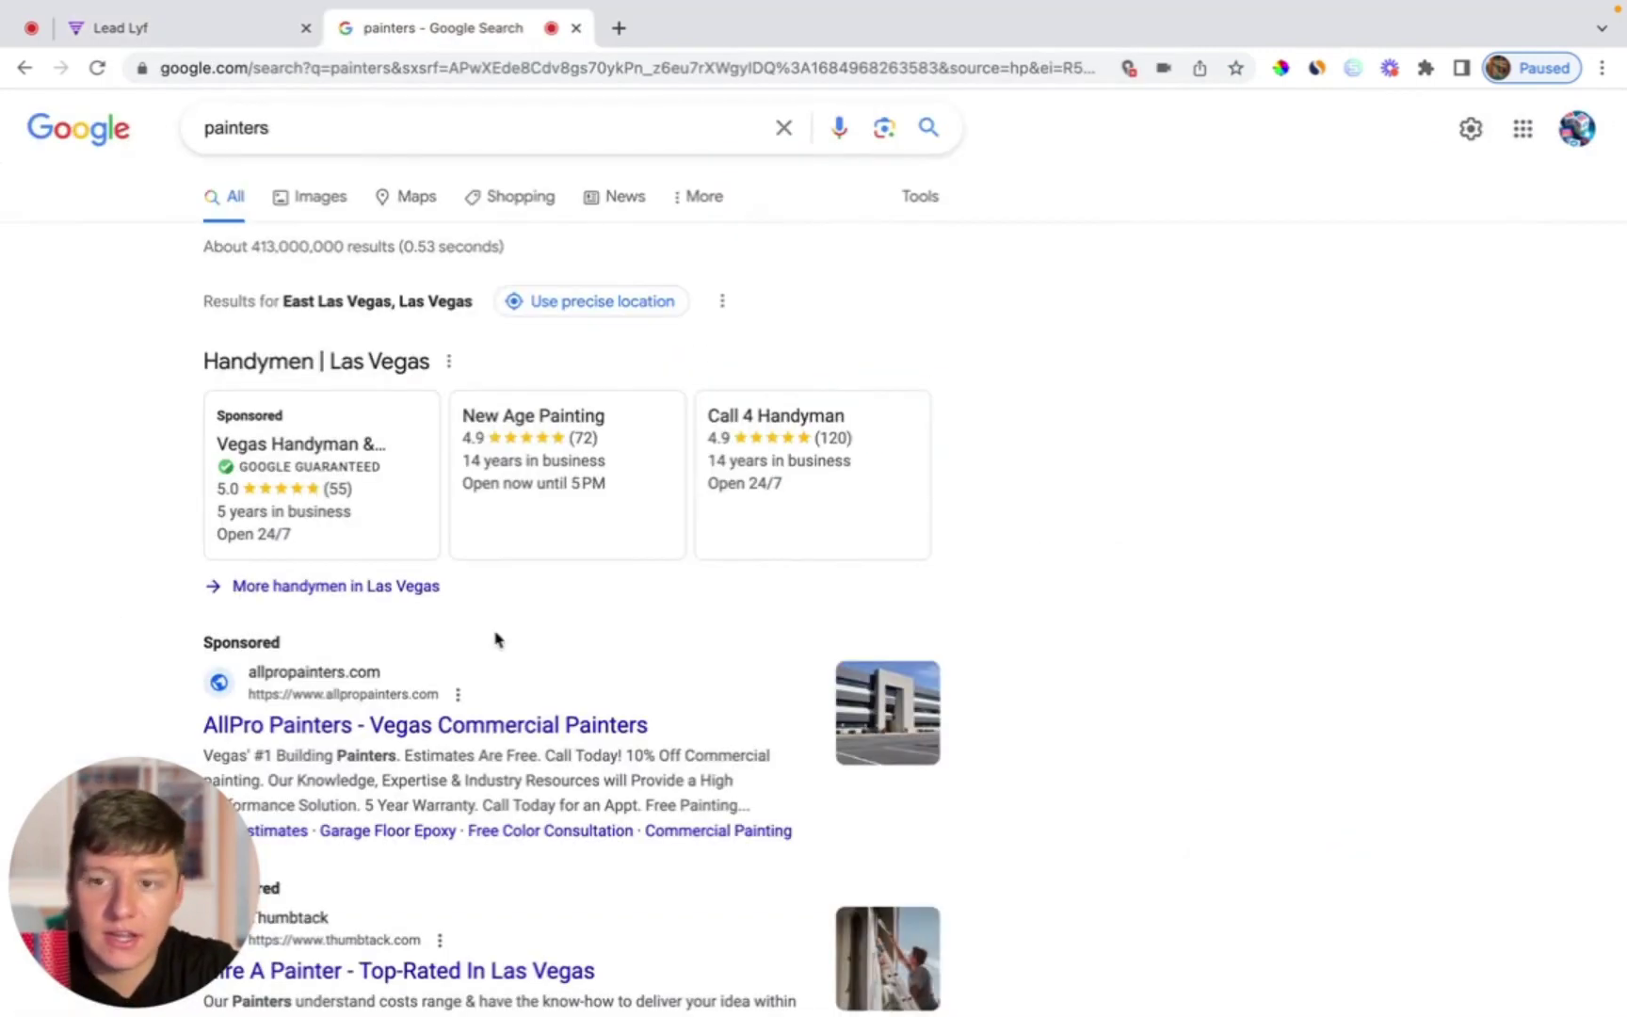
pyautogui.scroll(-9, 497, 640)
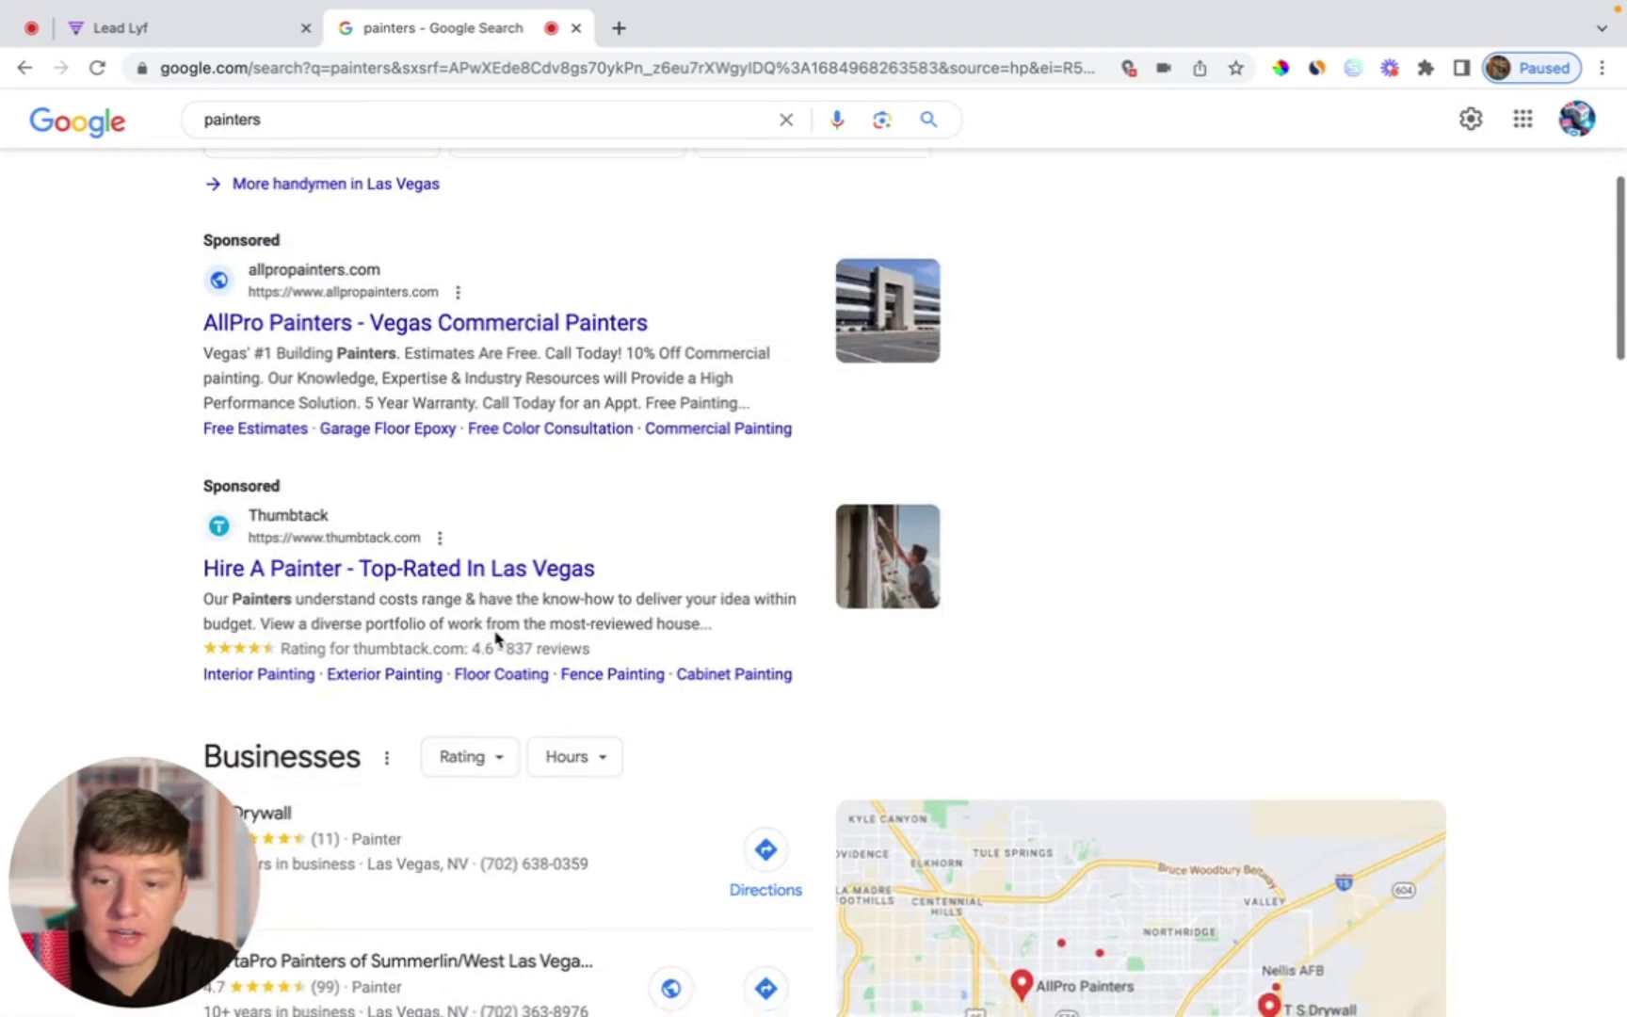
pyautogui.scroll(-2, 498, 640)
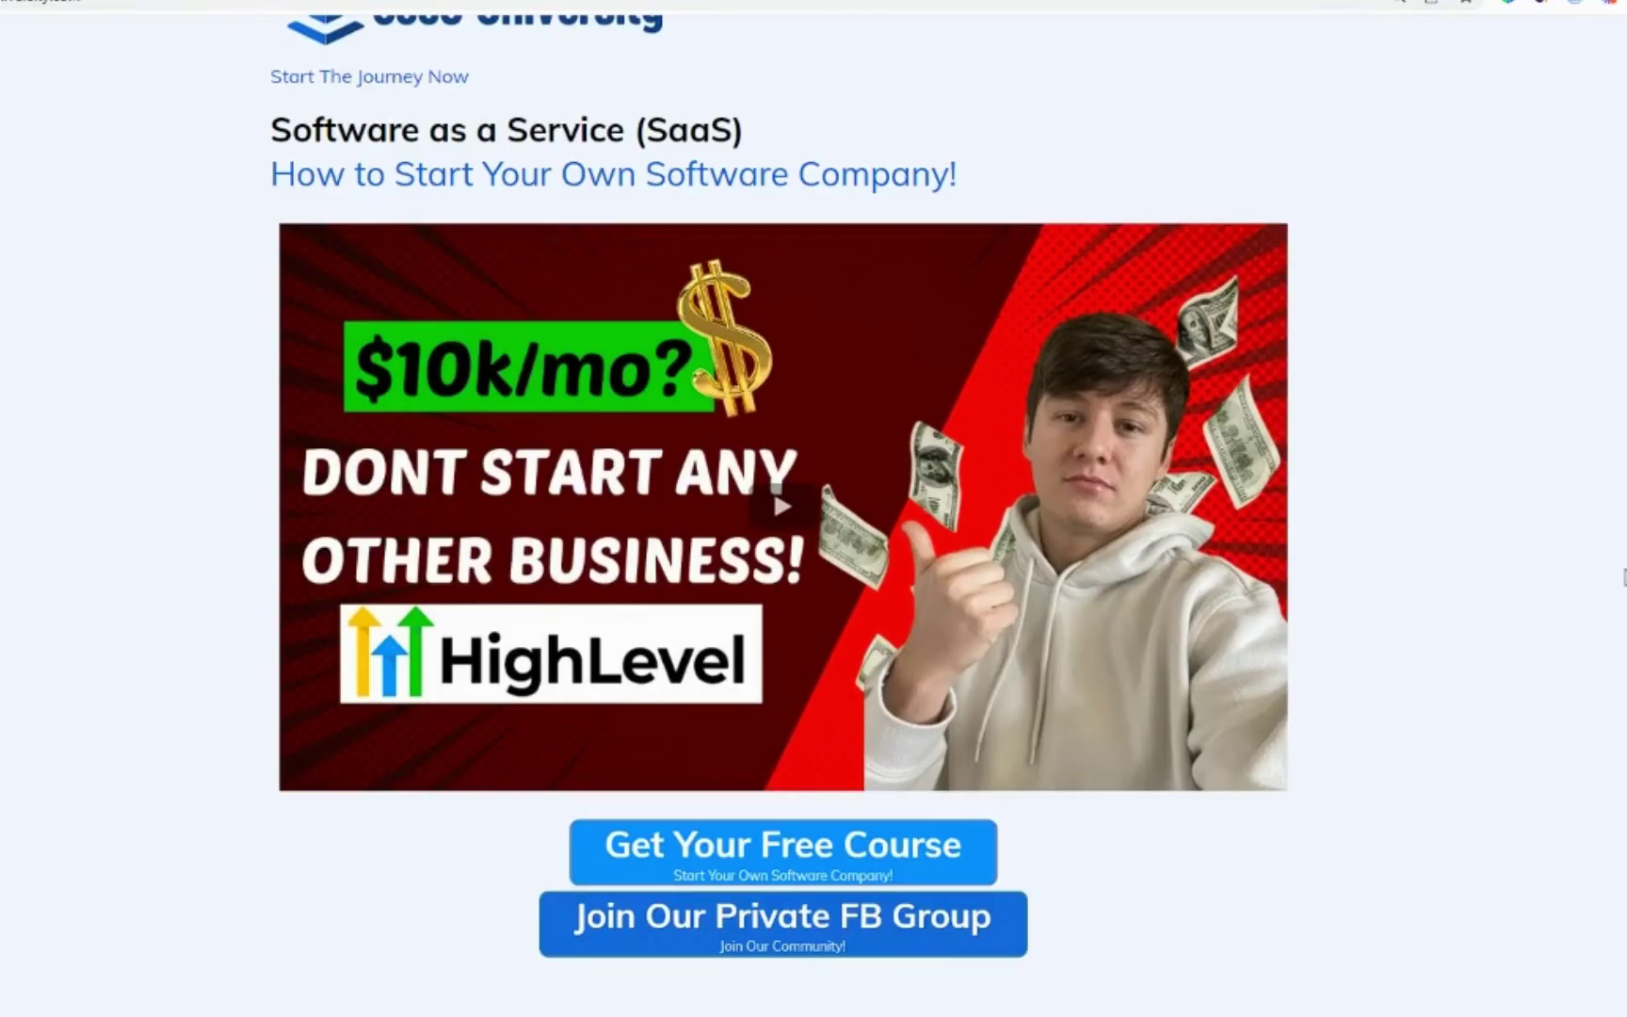
pyautogui.scroll(-3, 1624, 577)
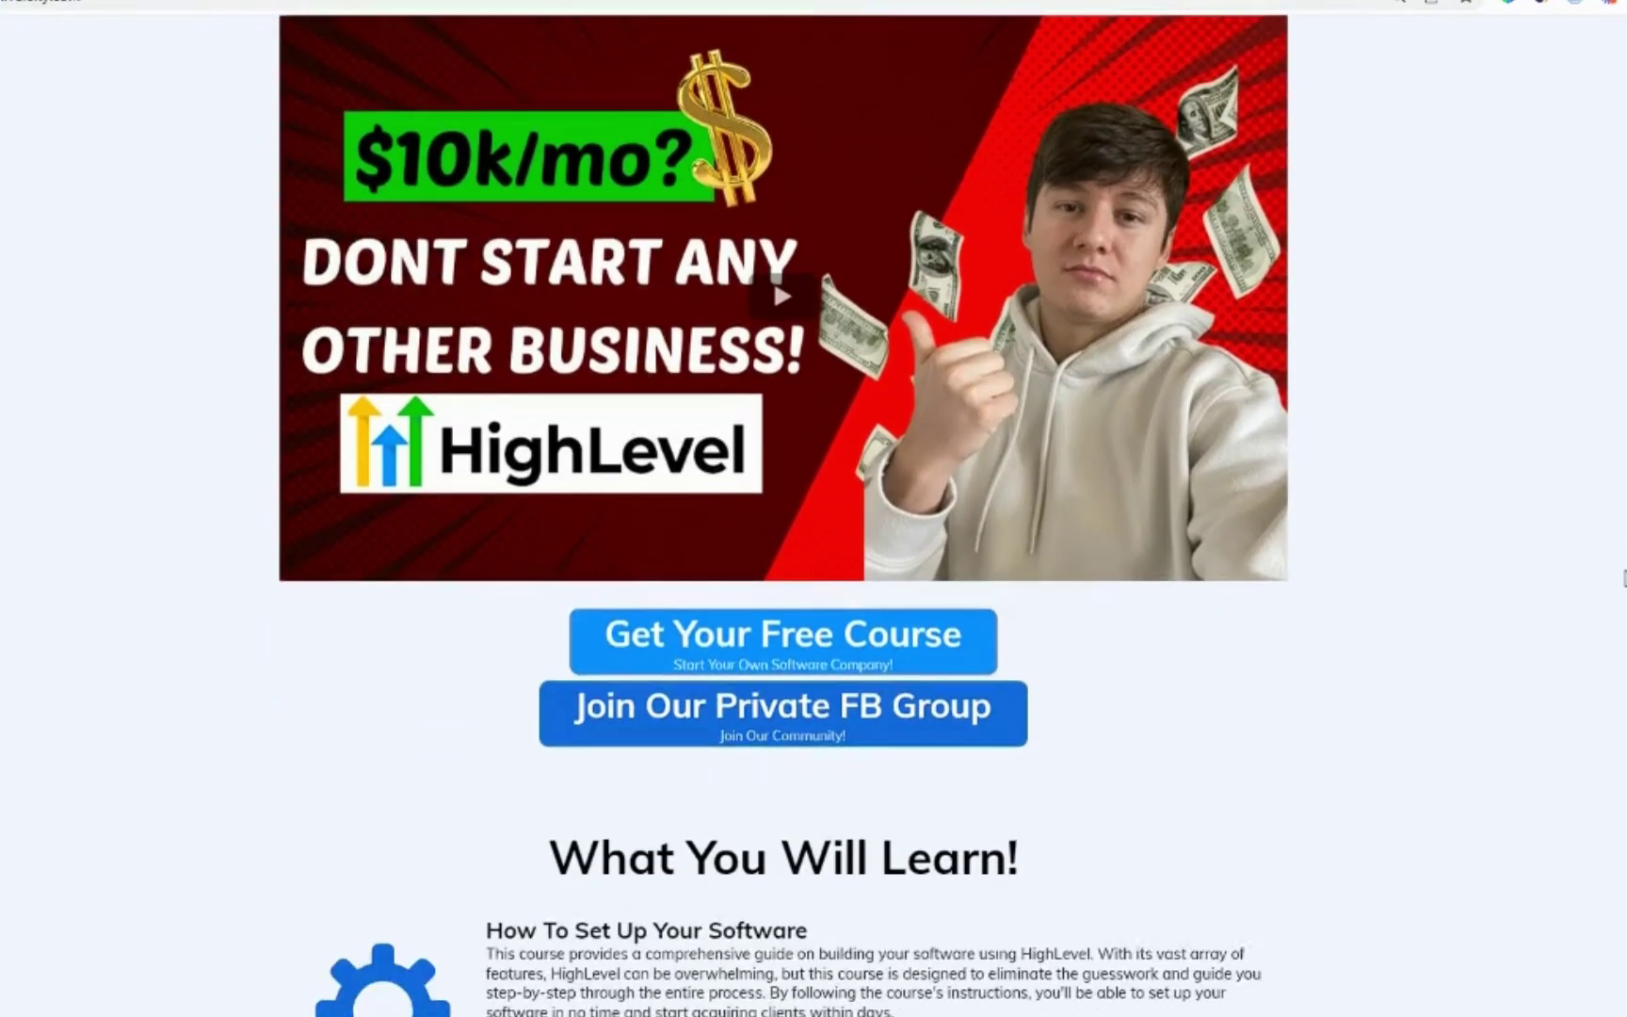
pyautogui.scroll(-2, 1624, 577)
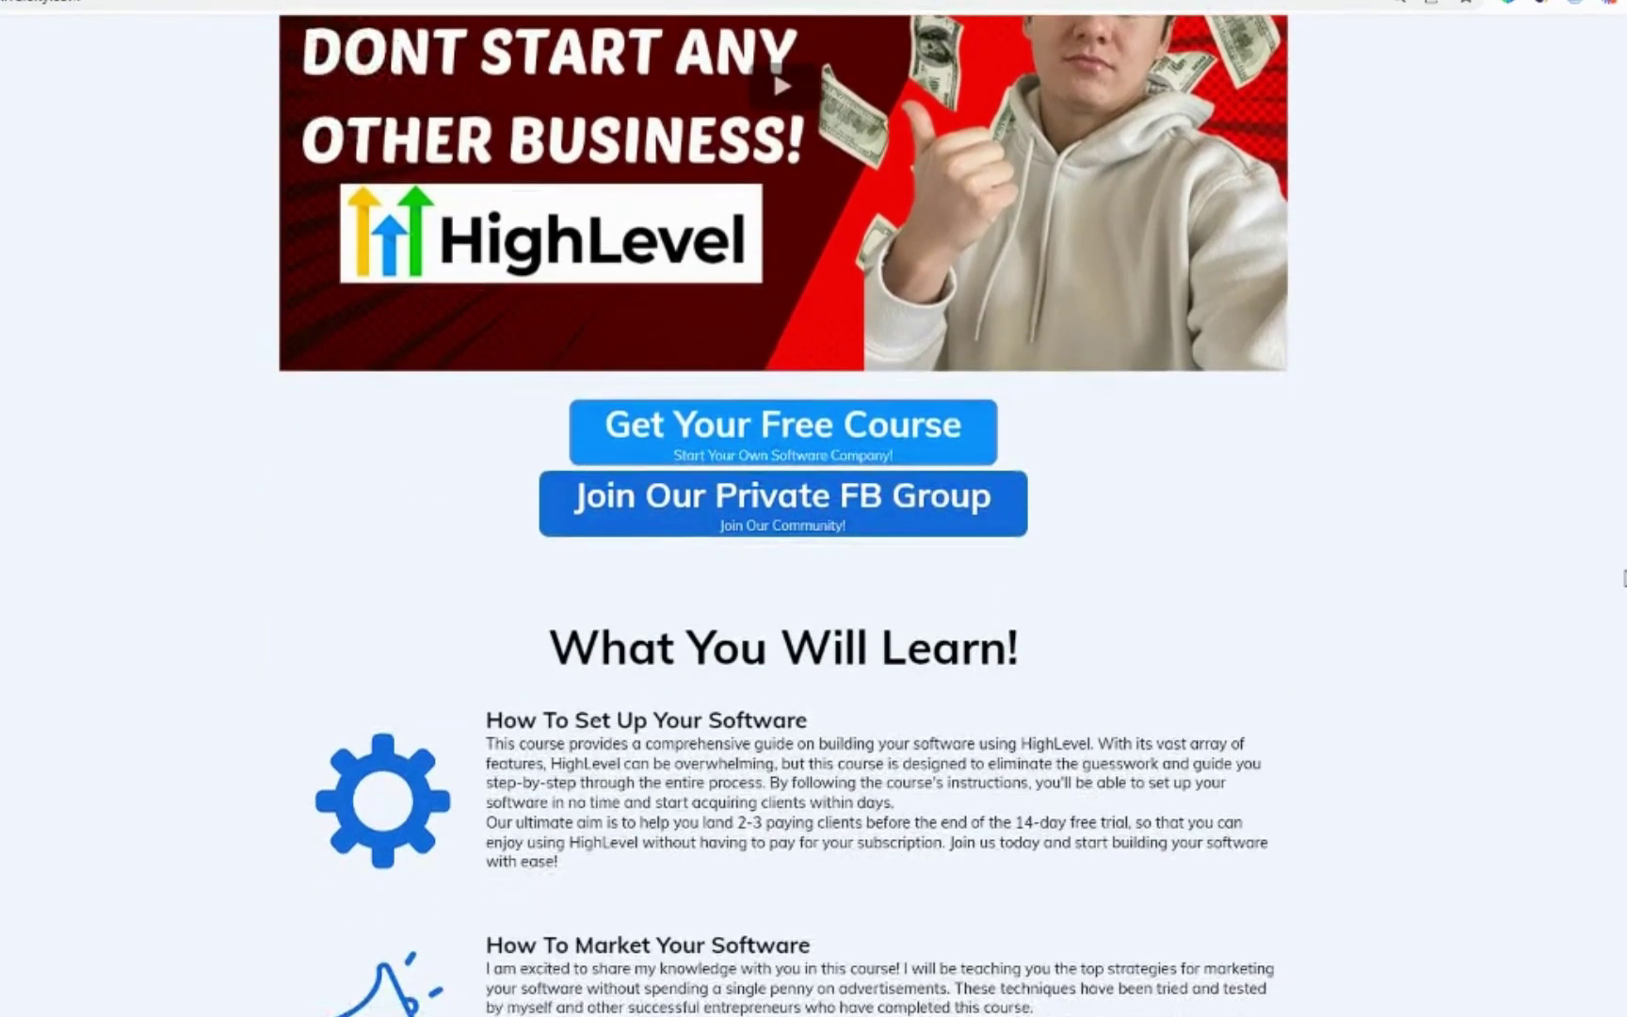
pyautogui.scroll(3, 1624, 576)
pyautogui.scroll(2, 1624, 576)
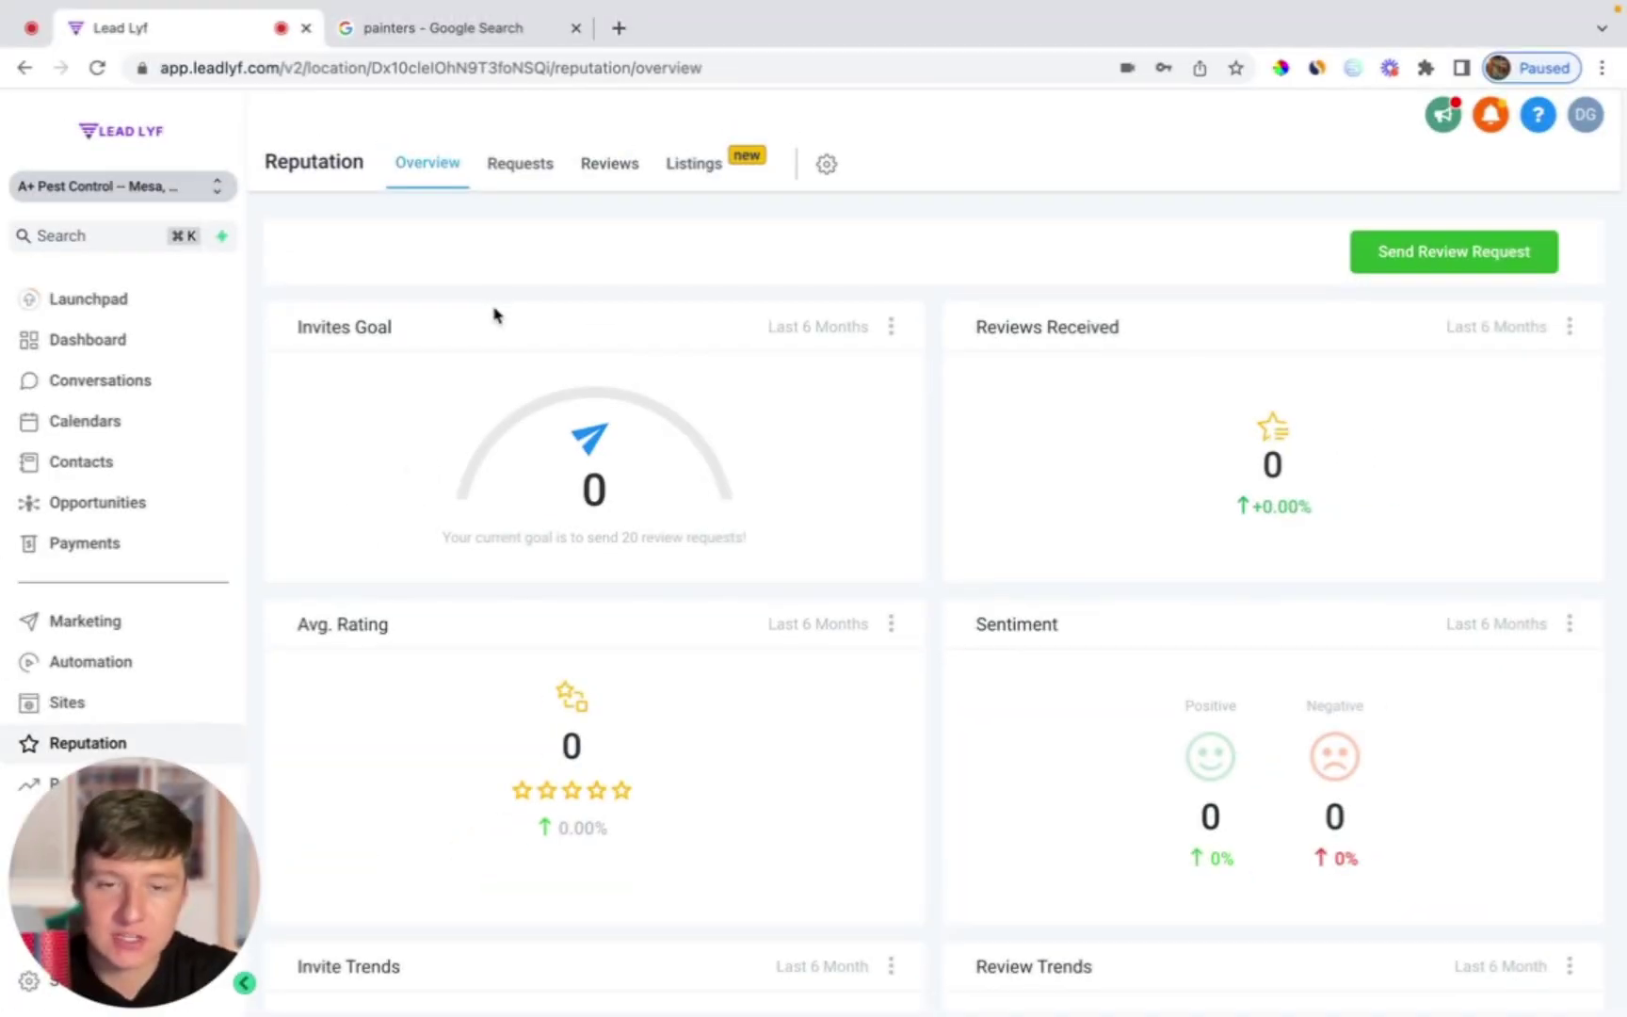